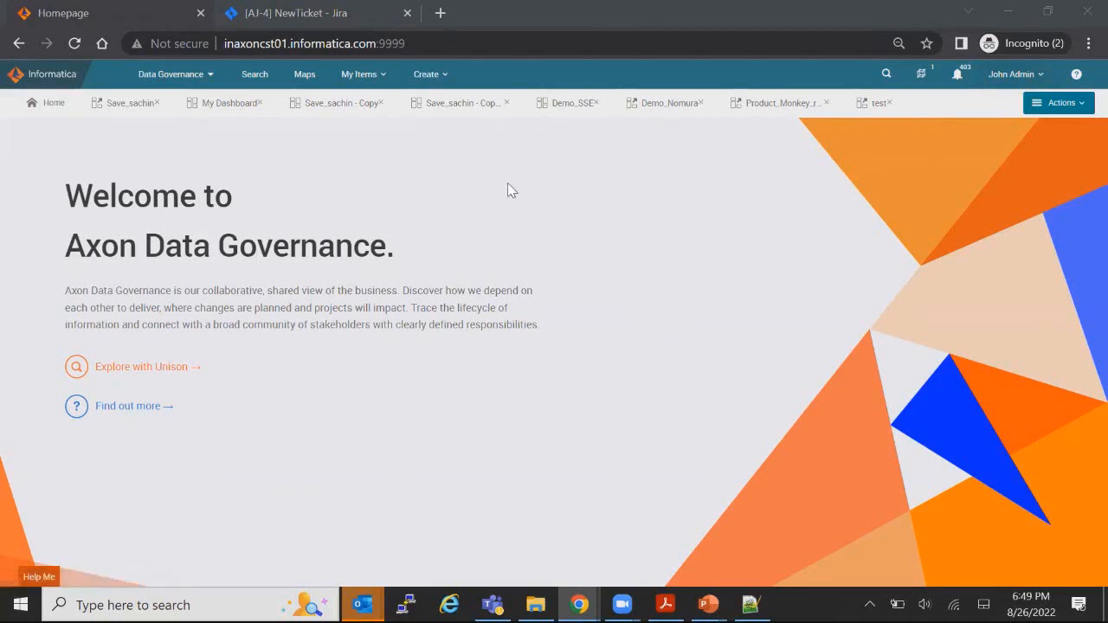
Step: Go to Admin Panel > DG Operating Model > Change Request Systems, listing ServiceNow and two Jira systems
left_click(1043, 76)
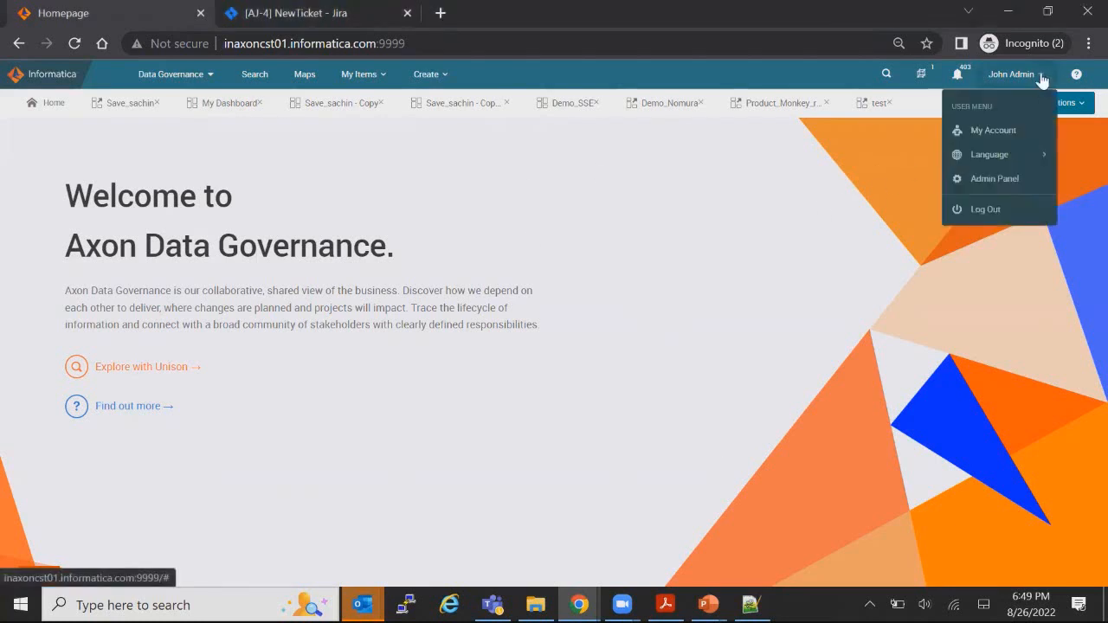
left_click(992, 182)
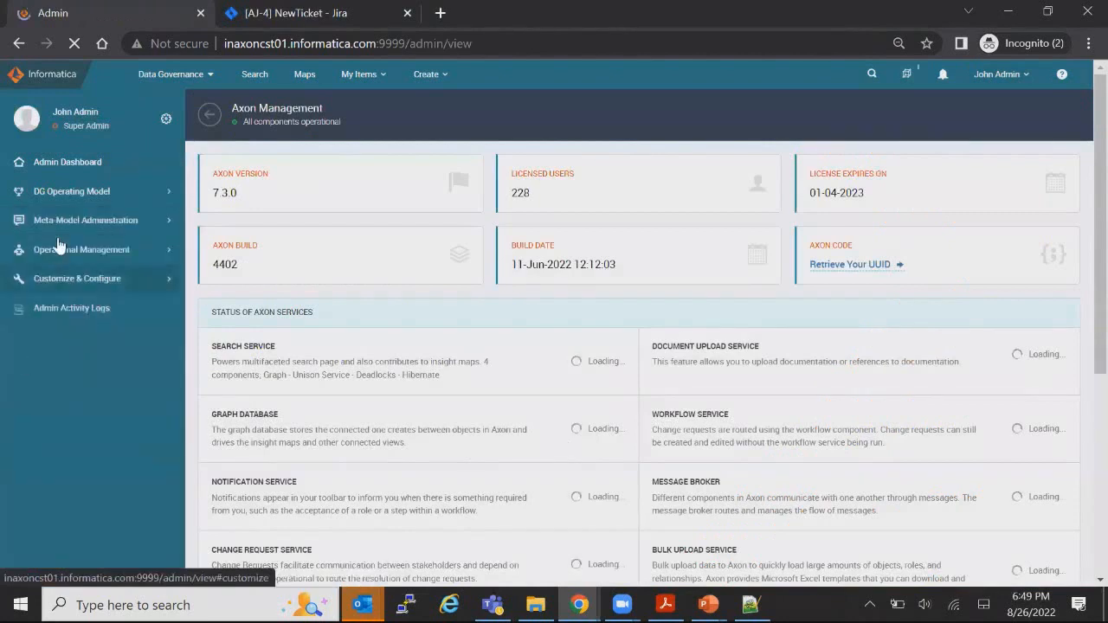
left_click(69, 195)
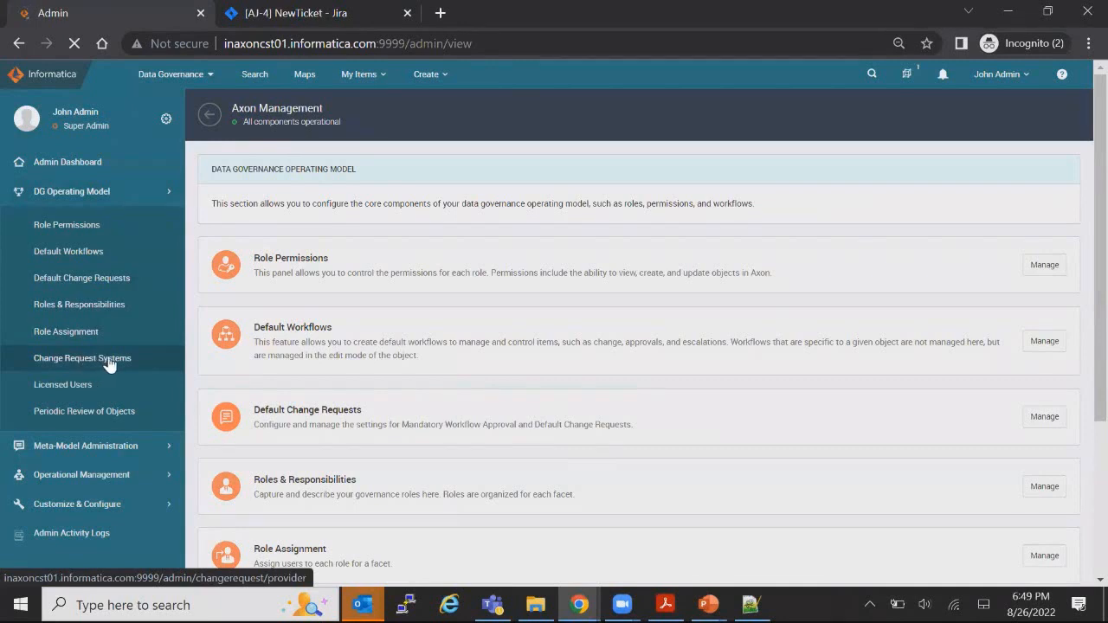
left_click(105, 362)
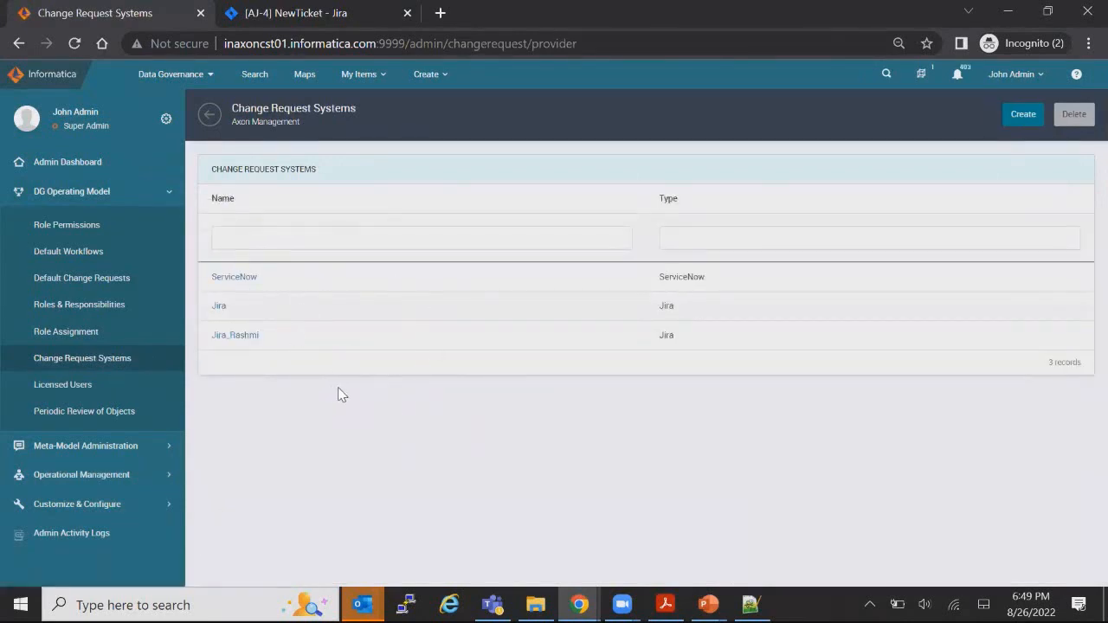
Step: Open the second Jira system (project AJ, issue type Task) and review its Additional Fields JSON
left_click(241, 339)
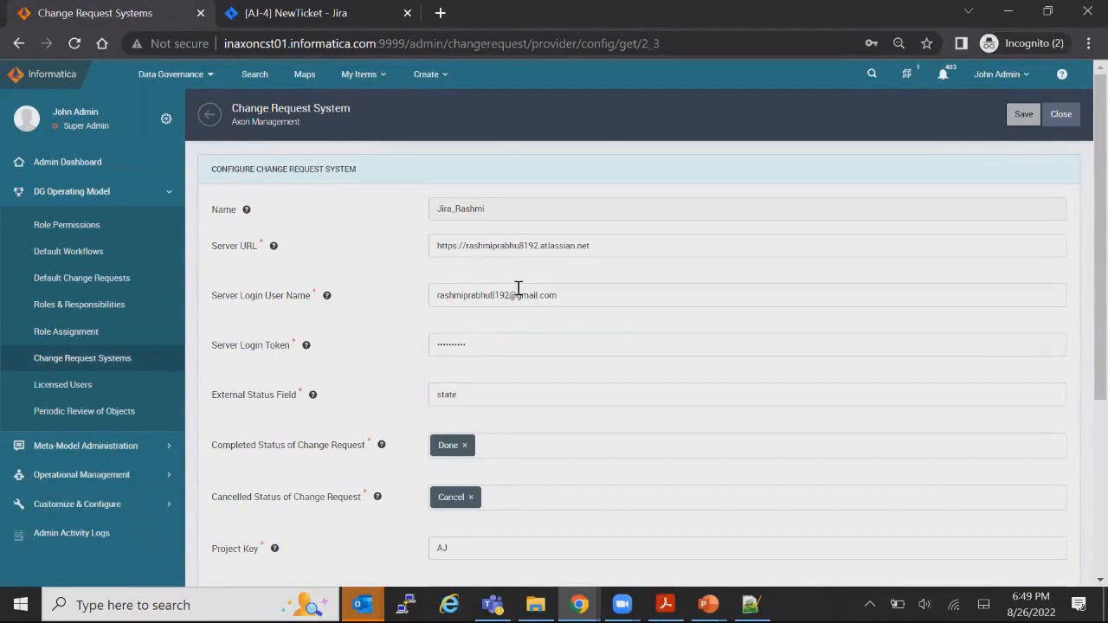
scroll(522, 295, "down", 1)
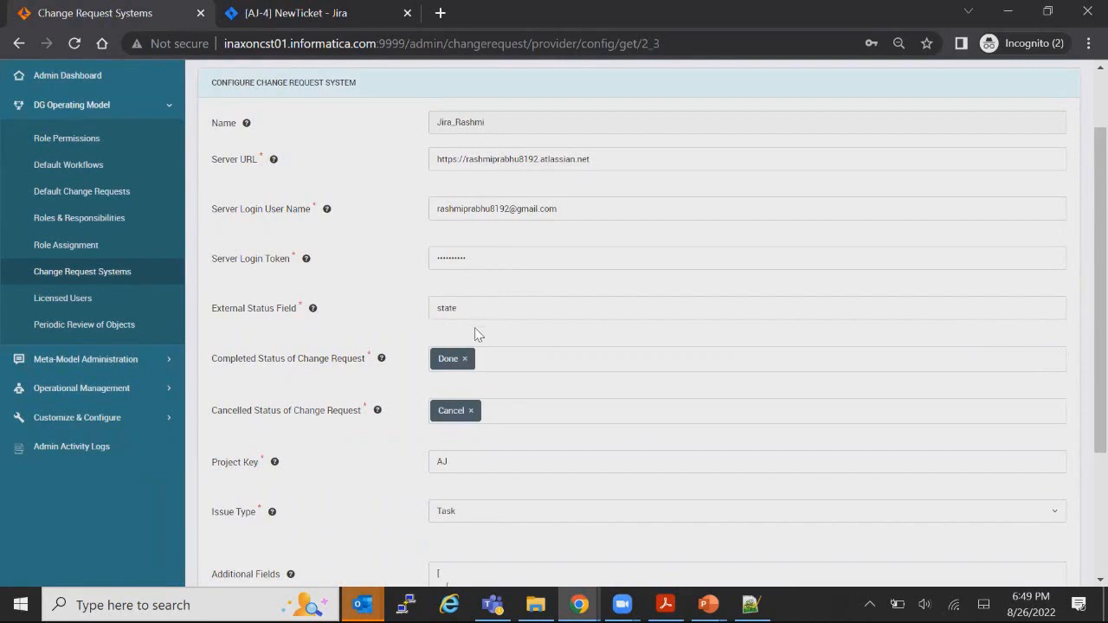
scroll(450, 342, "down", 1)
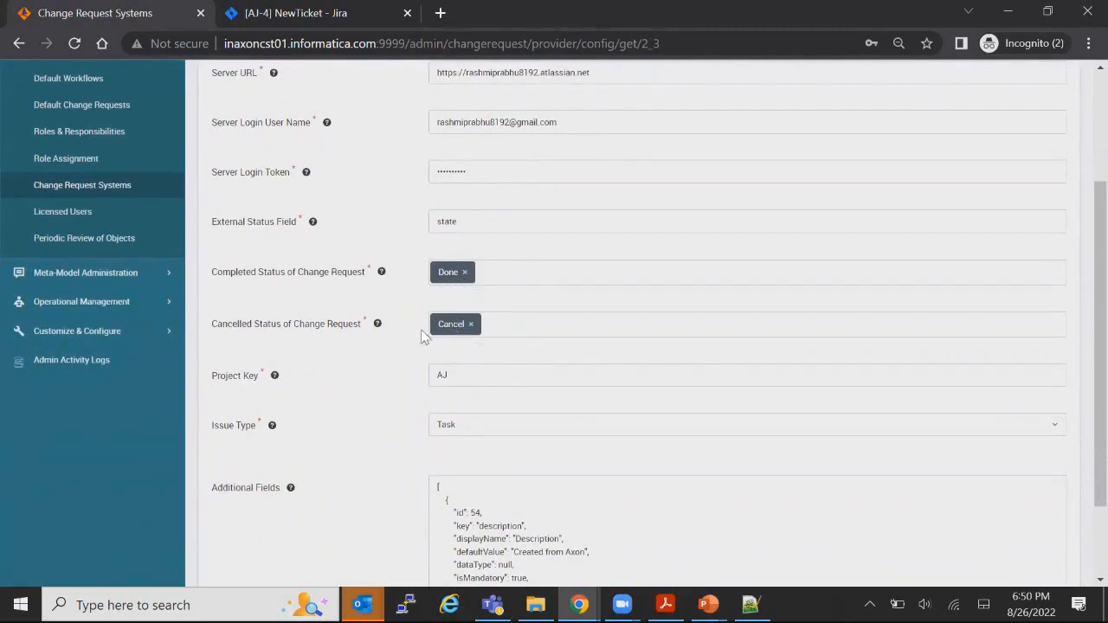
scroll(354, 347, "down", 2)
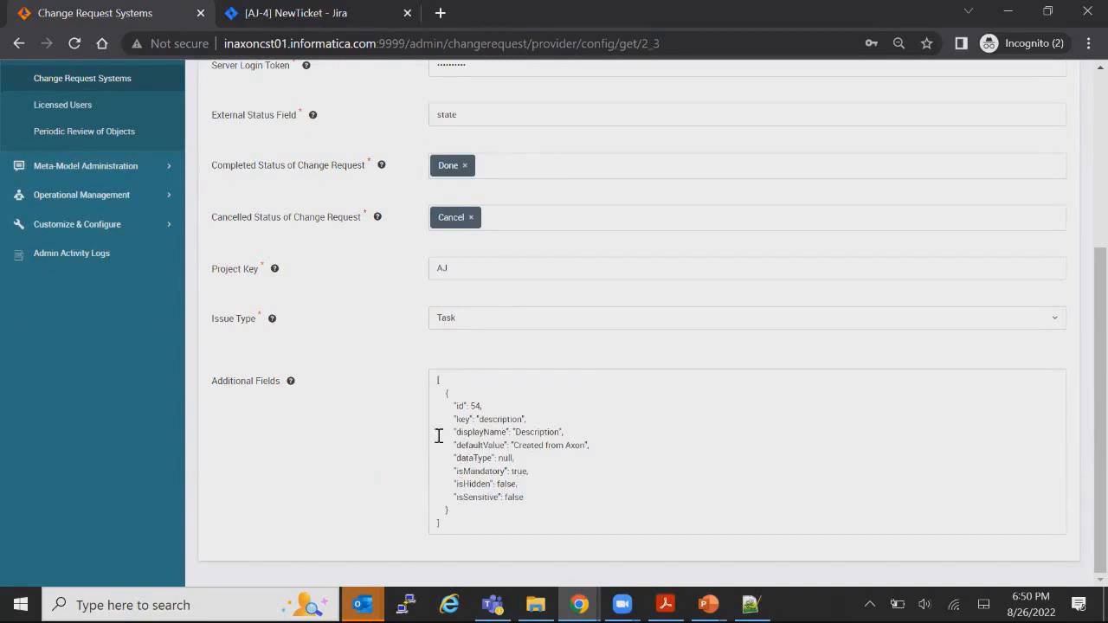
left_click(491, 421)
double_click(490, 421)
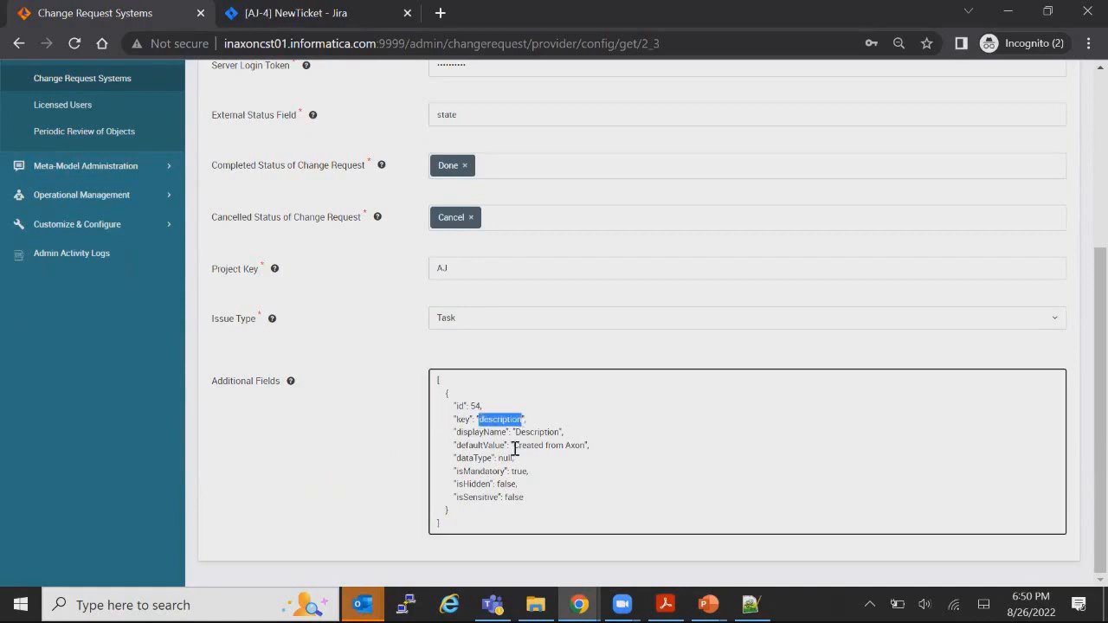
left_click_drag(512, 446, 580, 447)
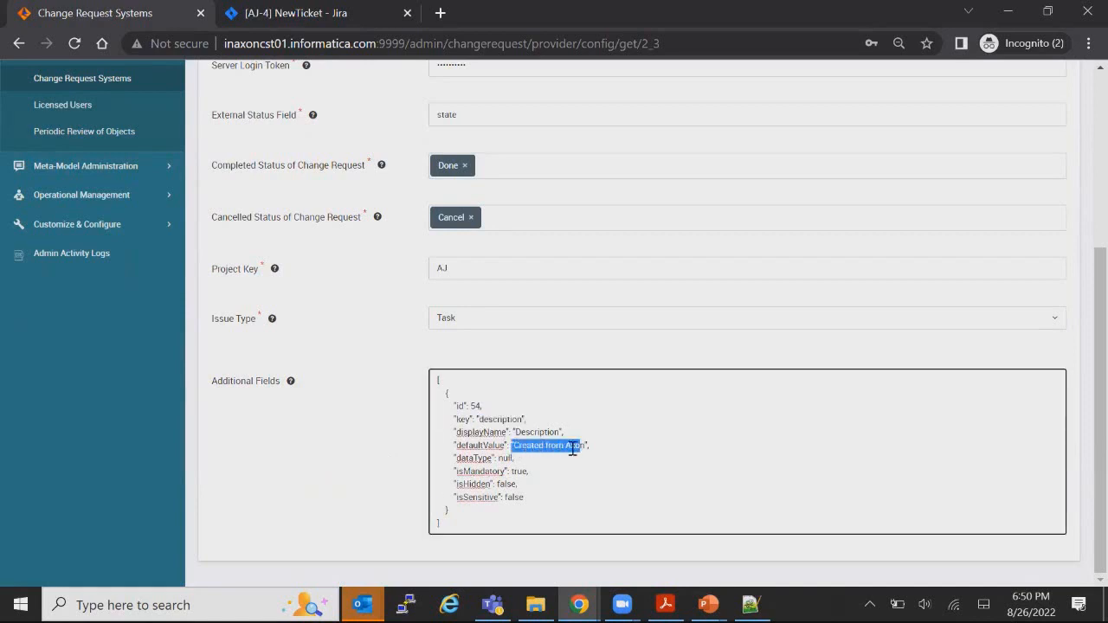
left_click(364, 439)
scroll(605, 337, "up", 5)
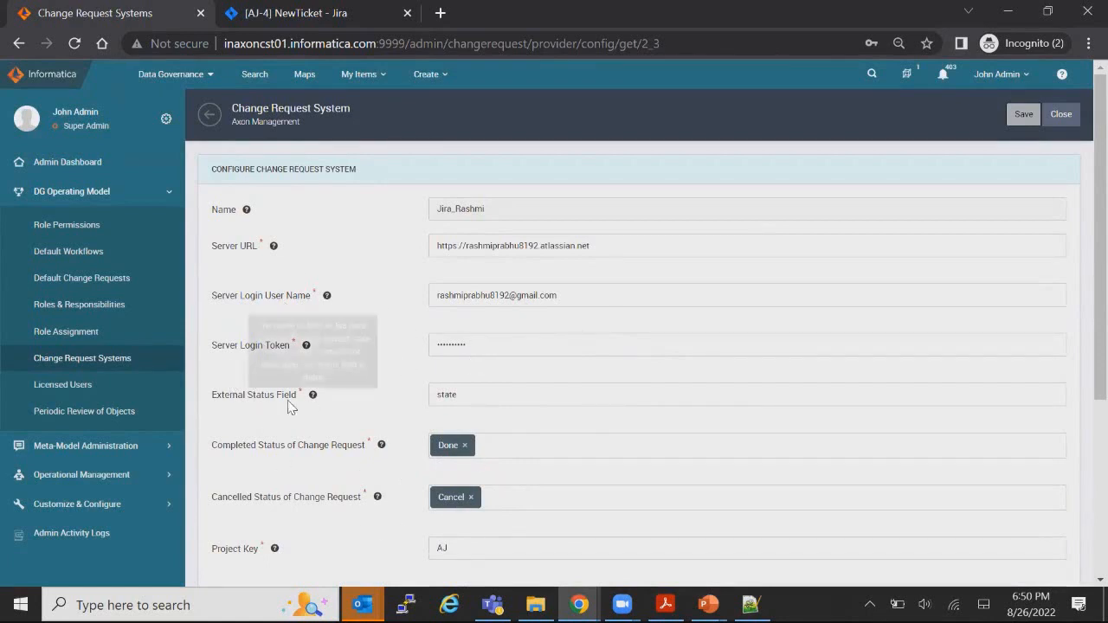
Step: Show the Default Change Requests settings for the System facet
left_click(75, 278)
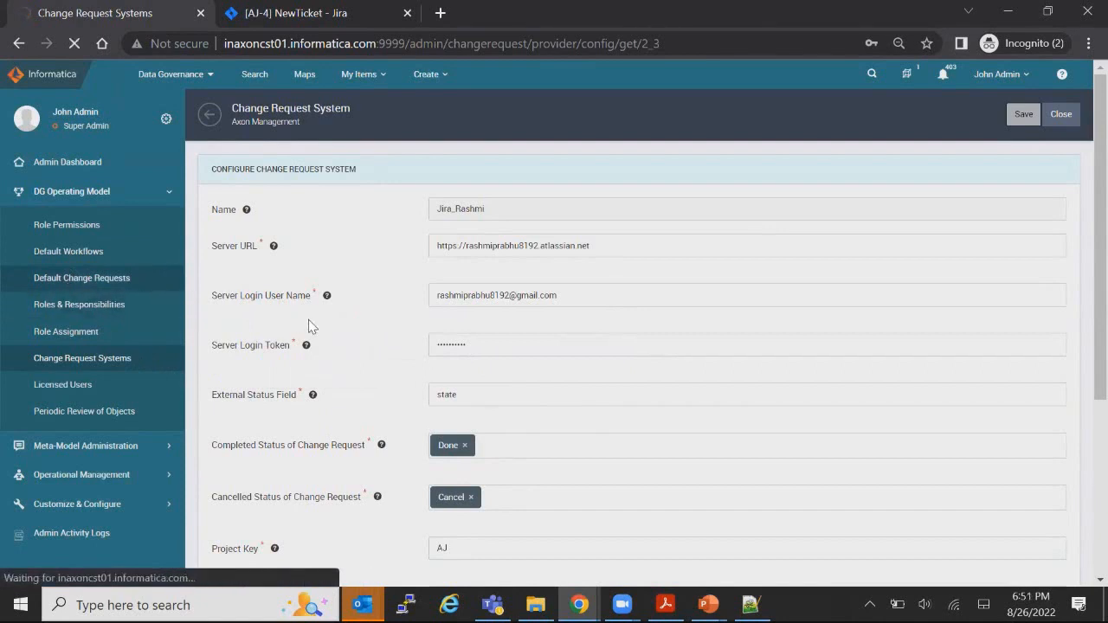
left_click(458, 216)
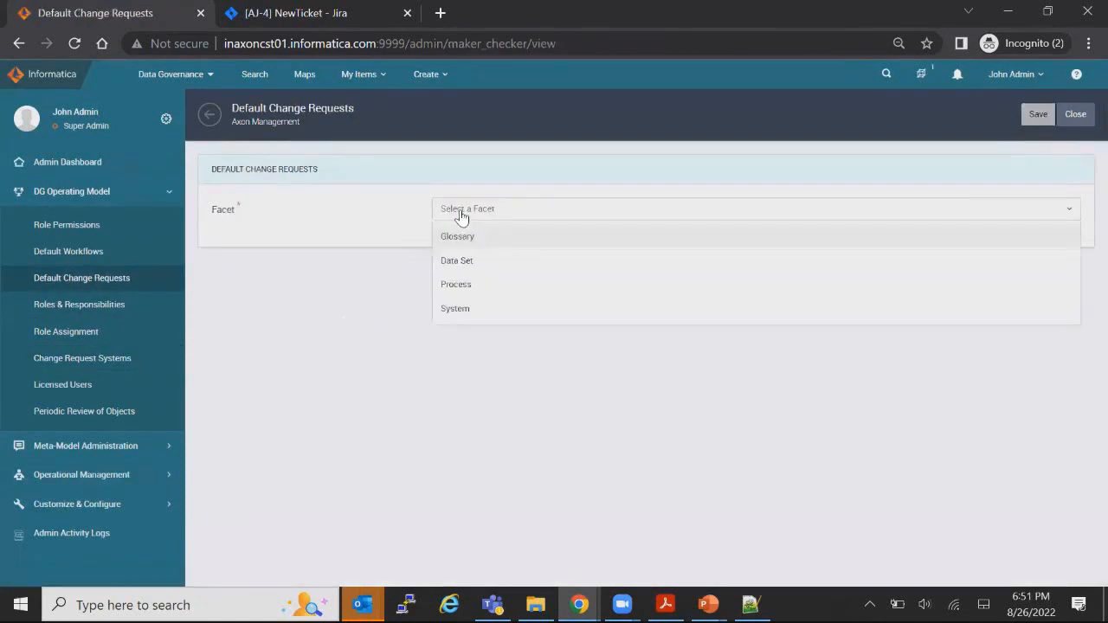
left_click(458, 311)
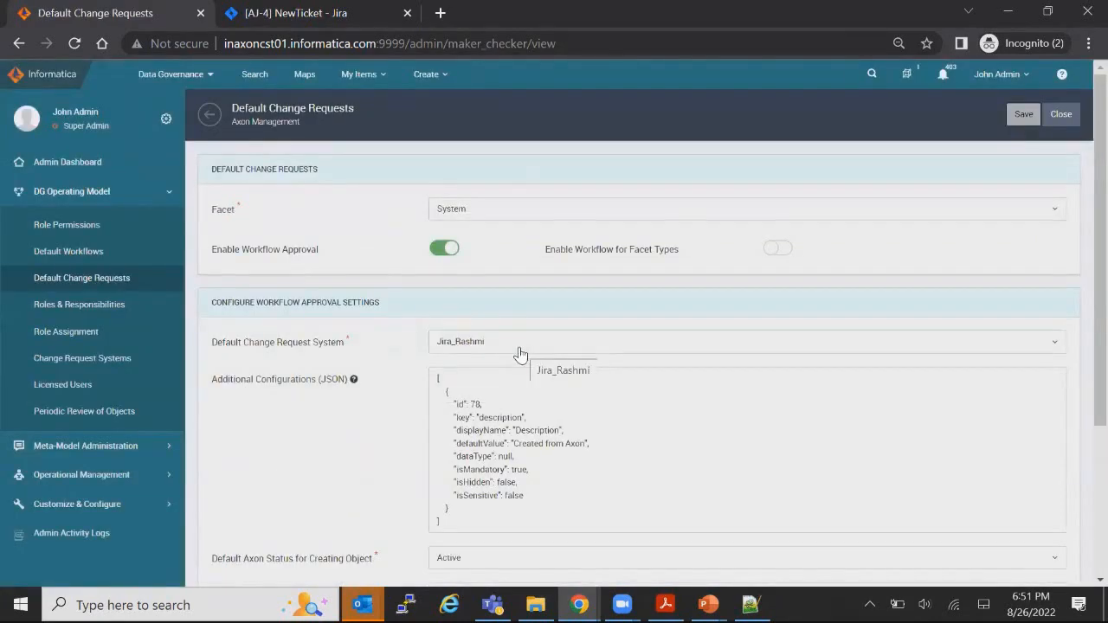
Step: Review the System facet settings, leaving Jira as the default change request system
scroll(412, 369, "down", 3)
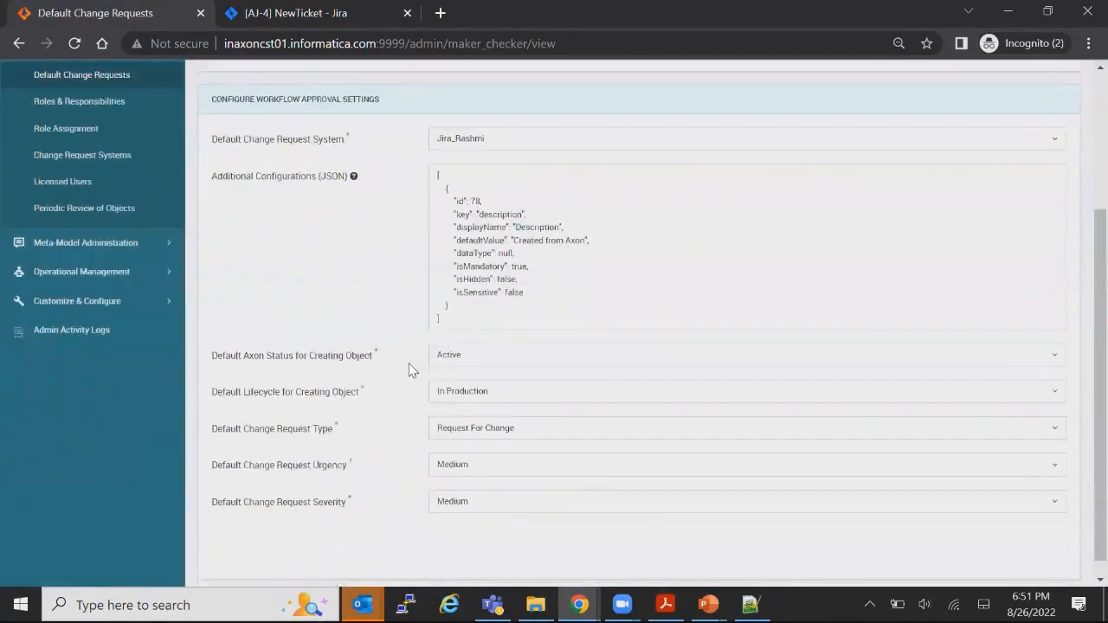
scroll(450, 394, "up", 2)
left_click(505, 297)
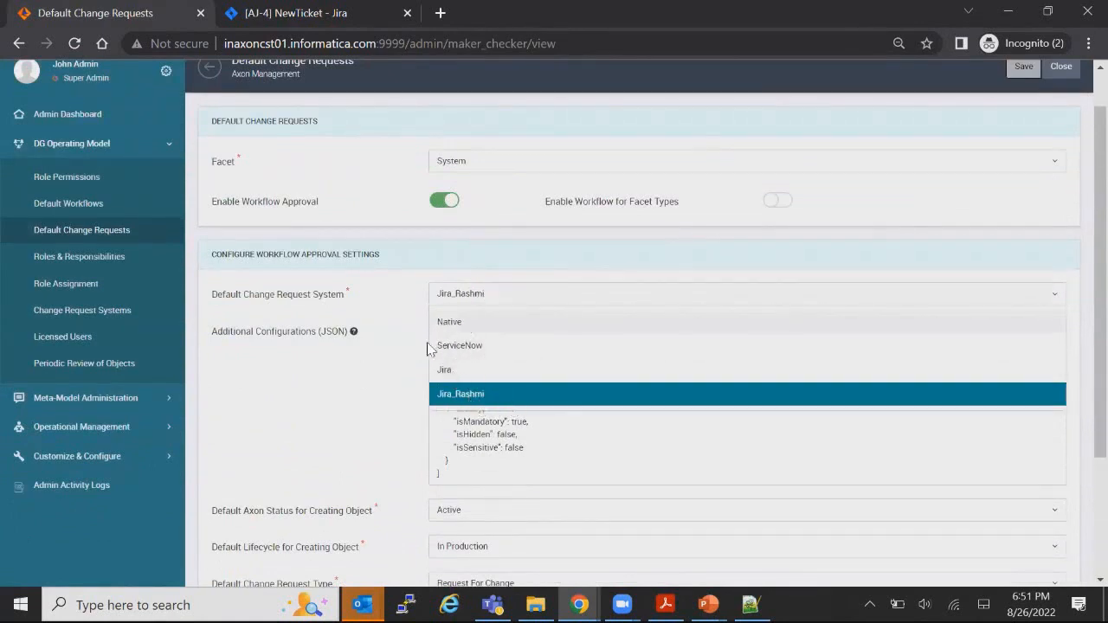
left_click(367, 384)
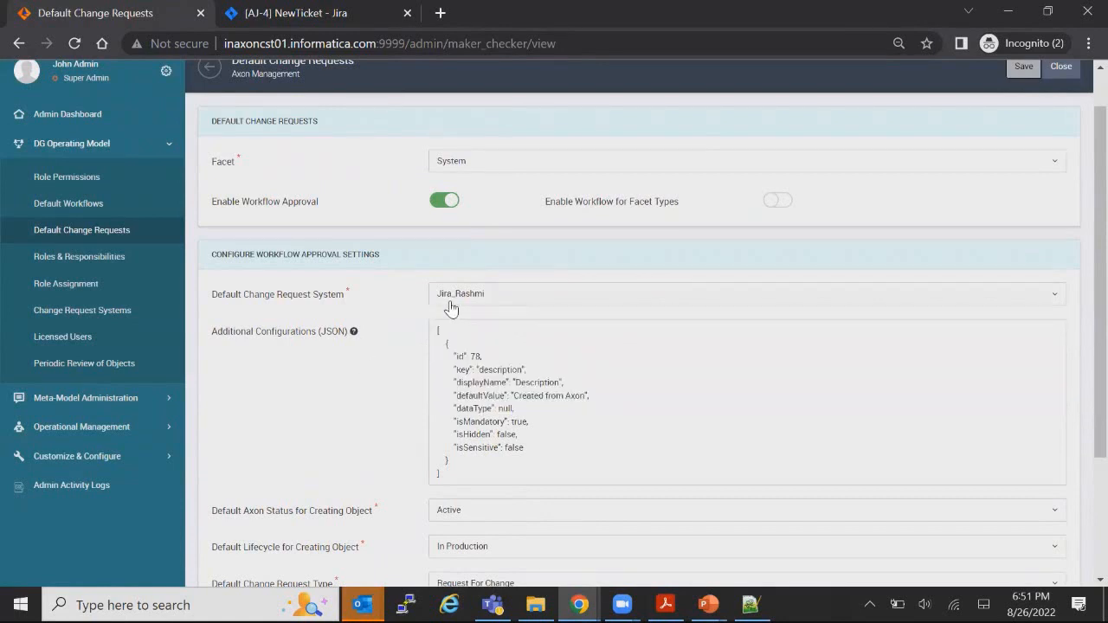
scroll(450, 353, "down", 1)
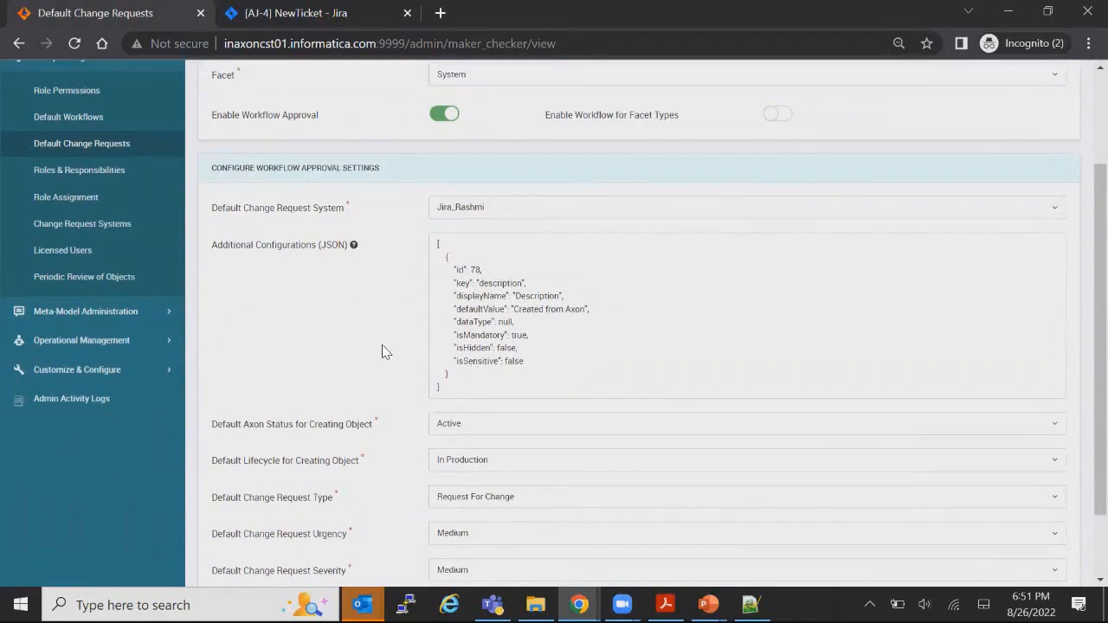
scroll(385, 346, "down", 1)
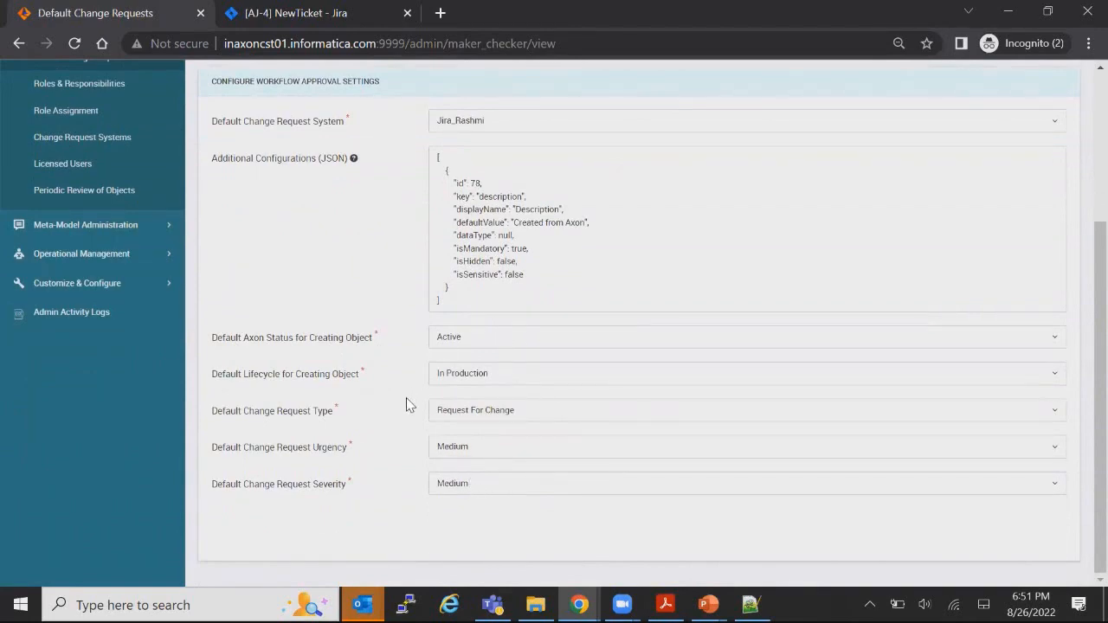
scroll(410, 408, "up", 3)
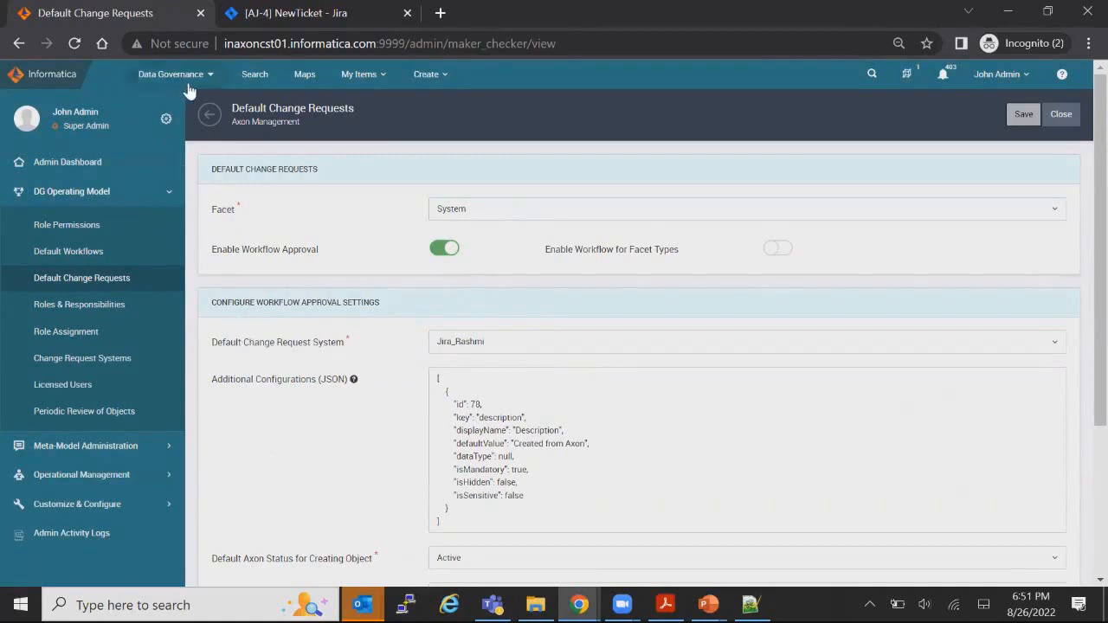
Step: Search Axon, dismiss the catalog error, and open the onboard_full system's summary page
left_click(241, 85)
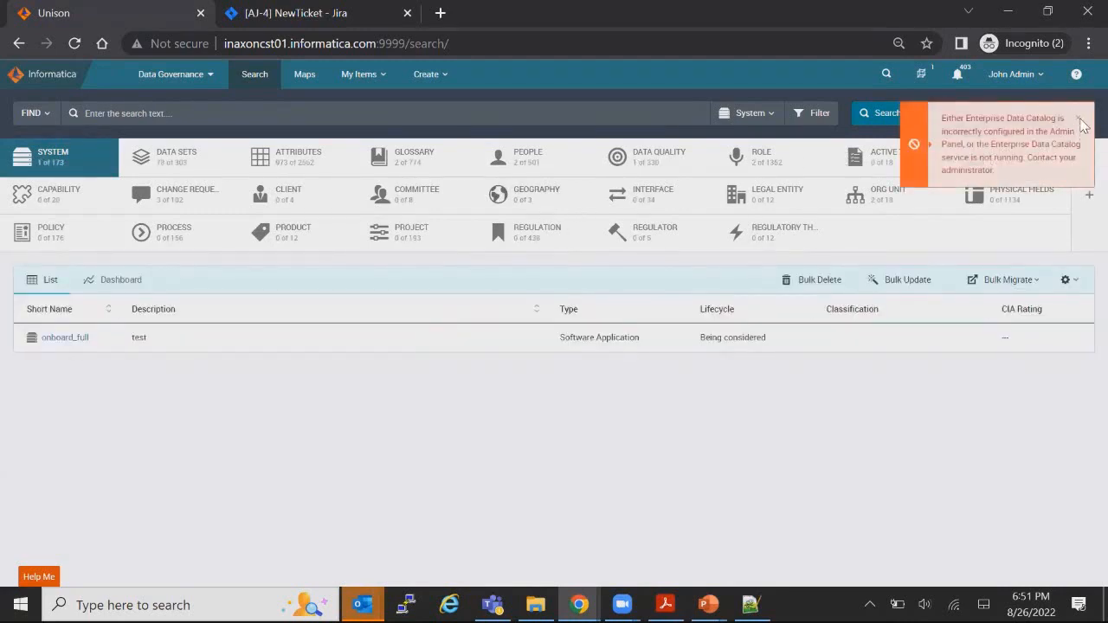
left_click(1078, 117)
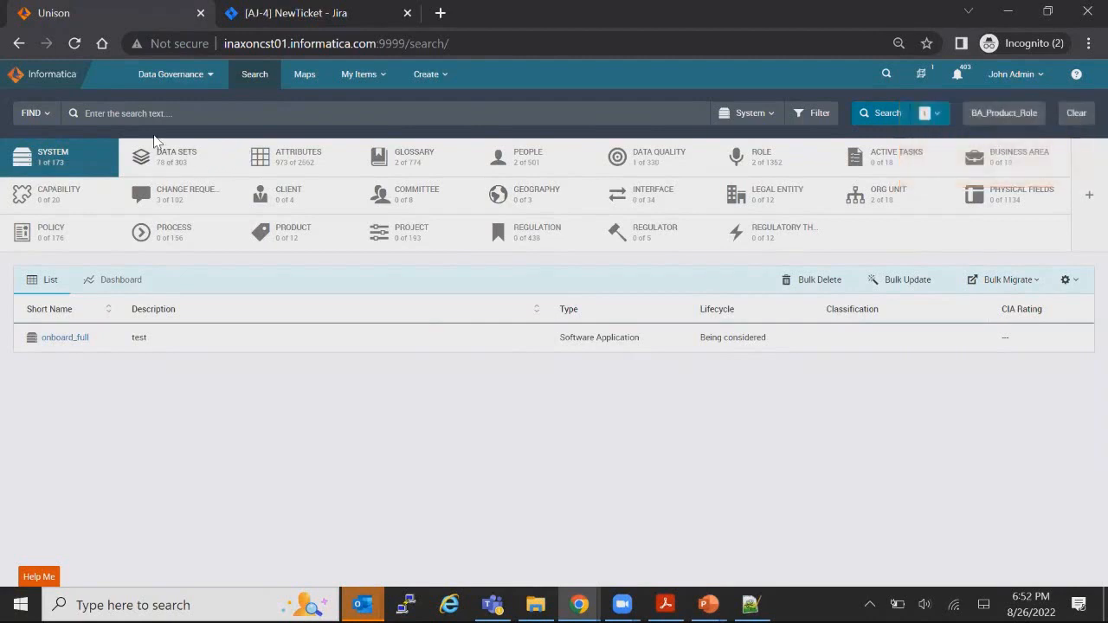
left_click(161, 116)
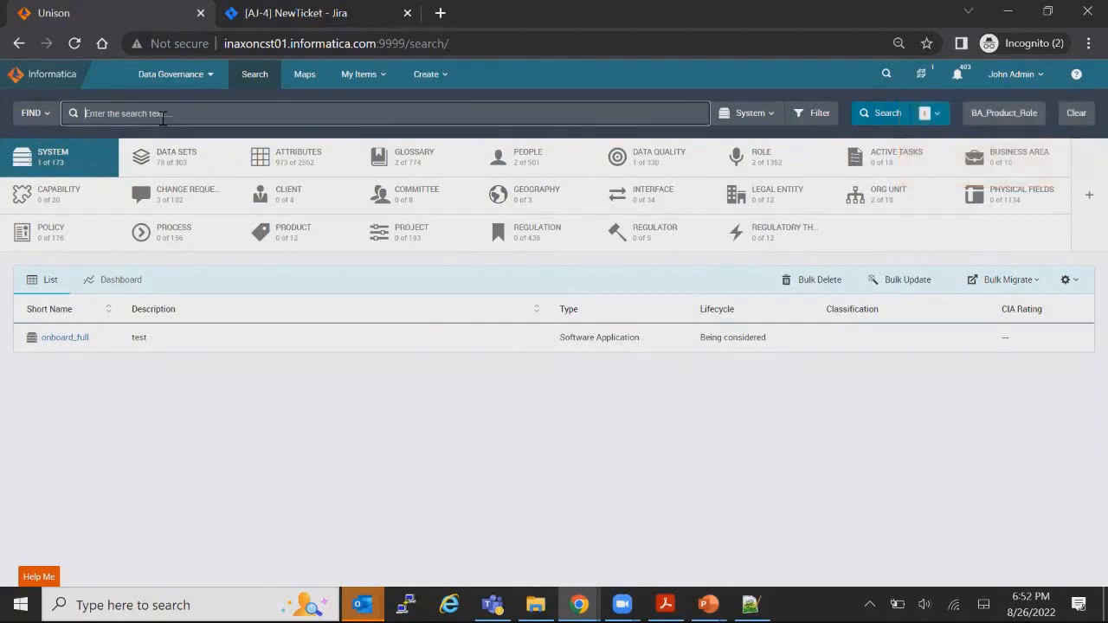
left_click(72, 340)
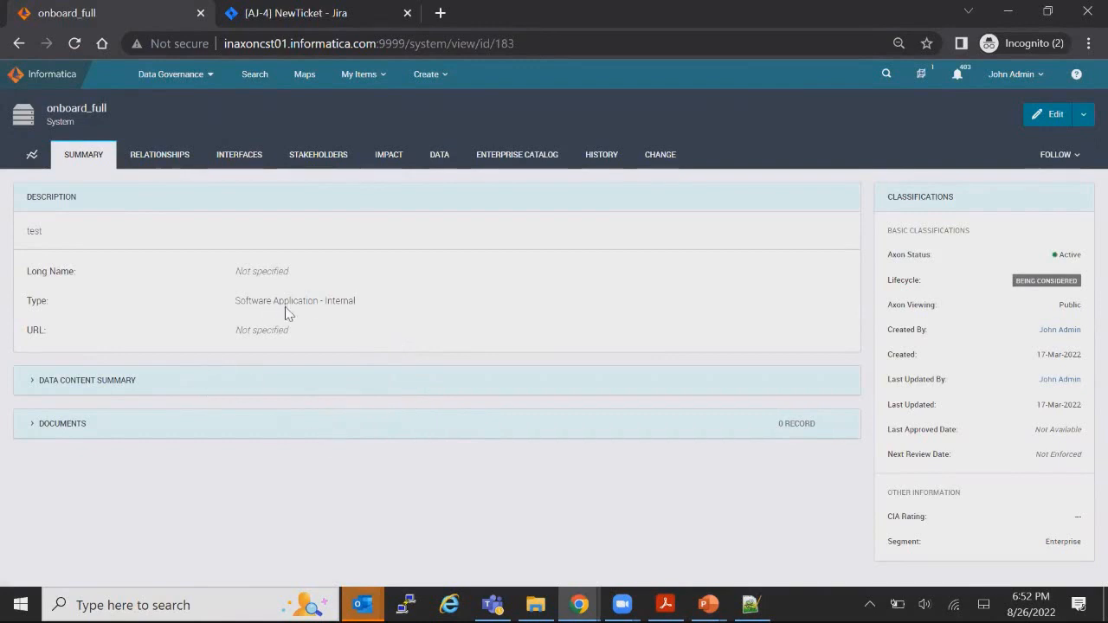
Step: Start a change request on onboard_full titled 'JIra Integration for a System facet'
left_click(1083, 115)
left_click(1018, 344)
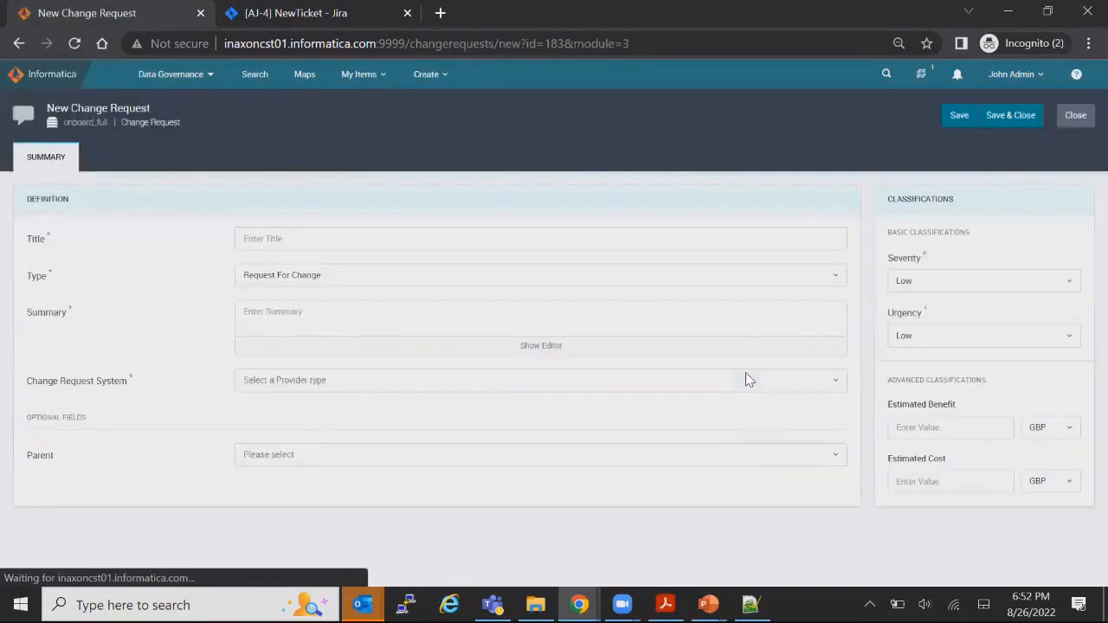
left_click(287, 240)
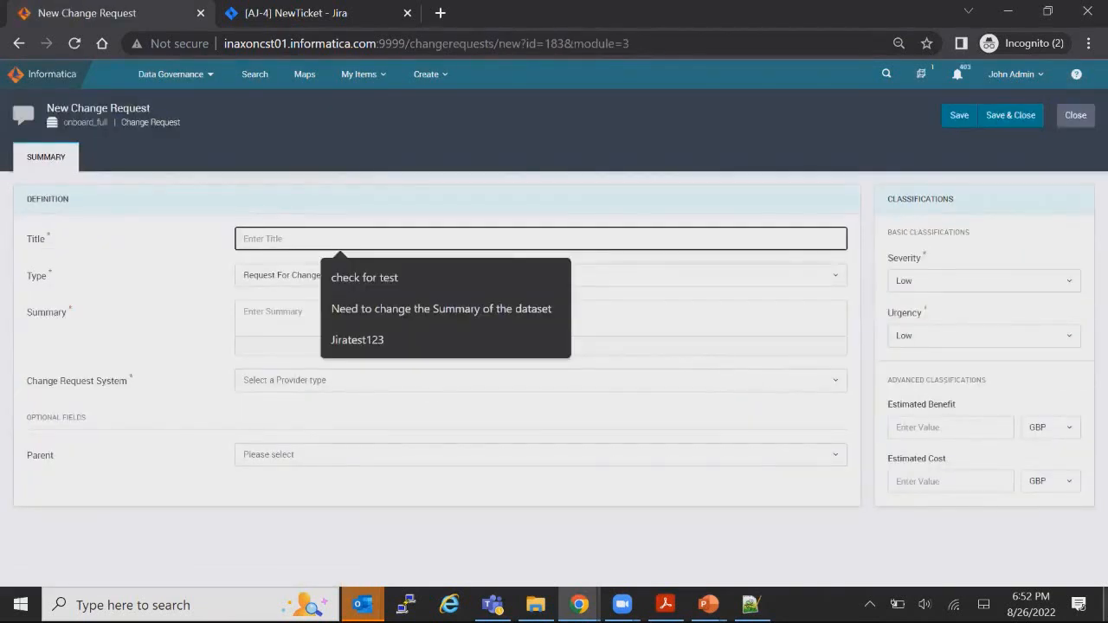
type("JIra")
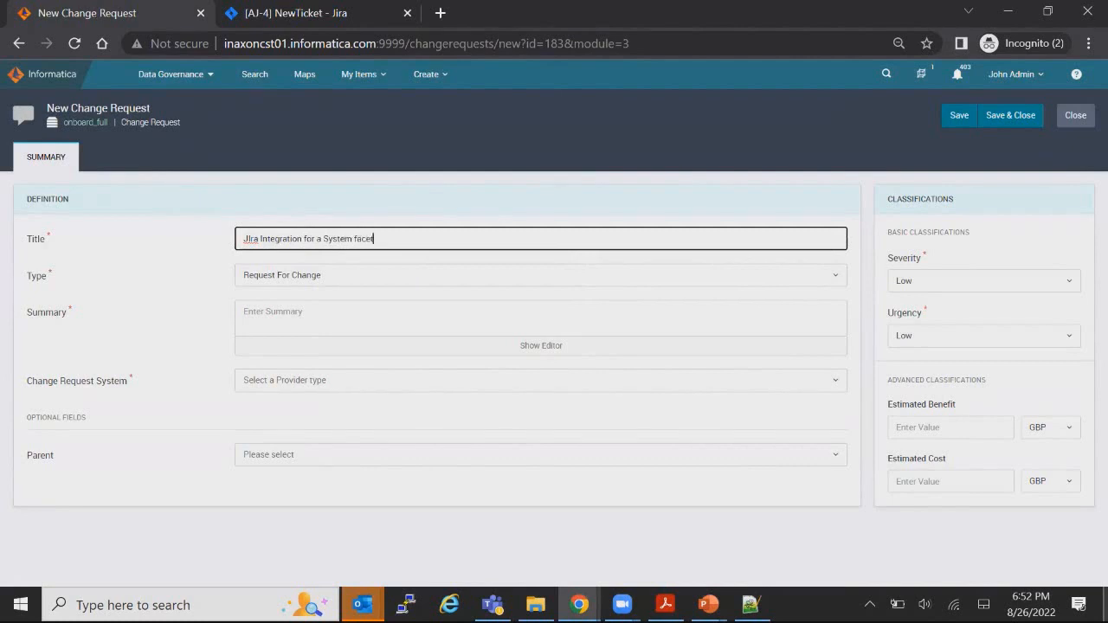
Step: Copy the title into Summary, route it to the custom Jira provider, and save
left_click(284, 313)
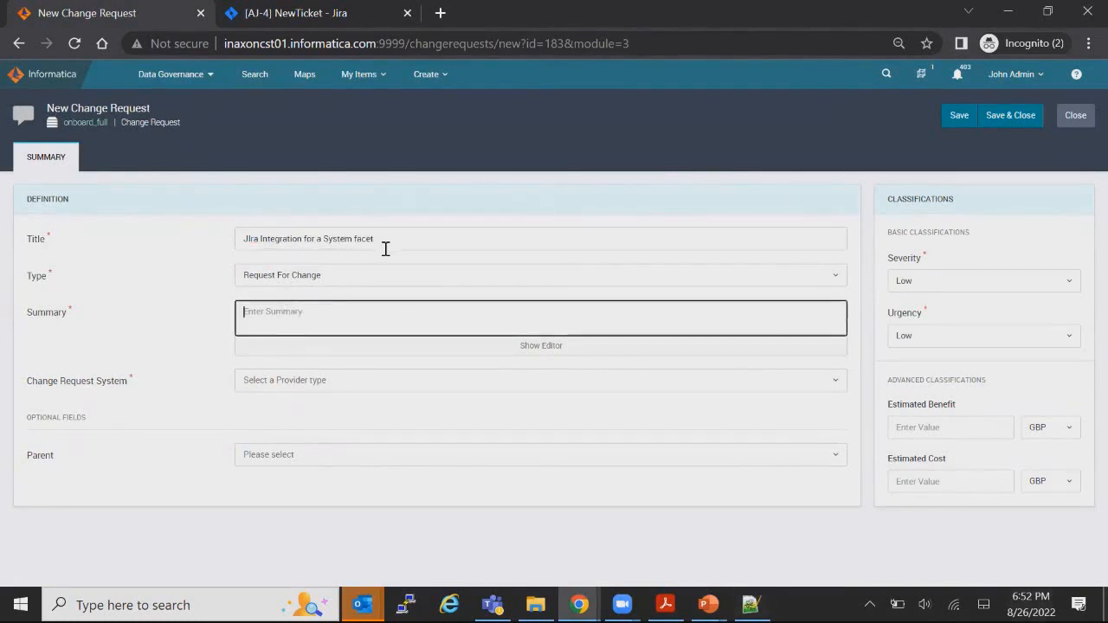
left_click_drag(385, 250, 217, 230)
key("ctrl+c")
left_click(289, 320)
key("ctrl+v")
left_click(305, 383)
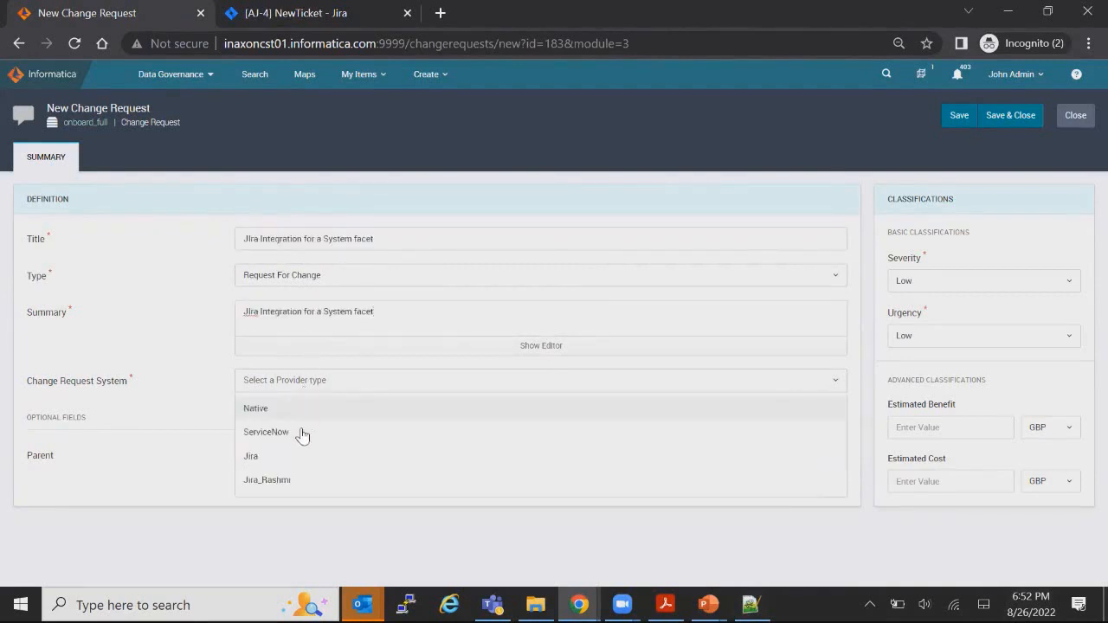
left_click(275, 481)
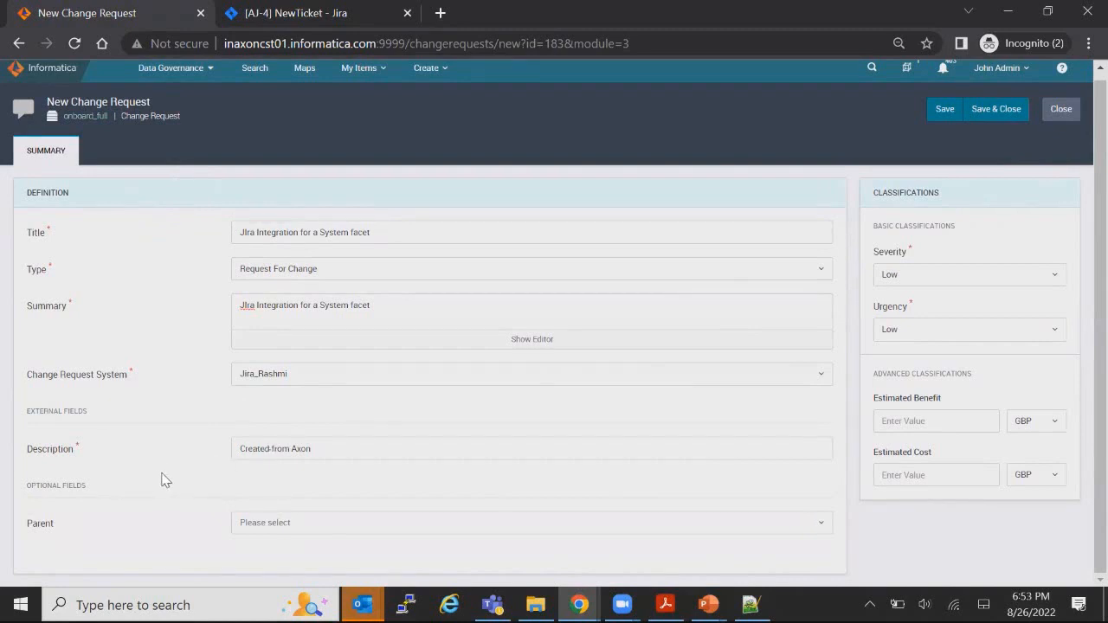
left_click(1012, 116)
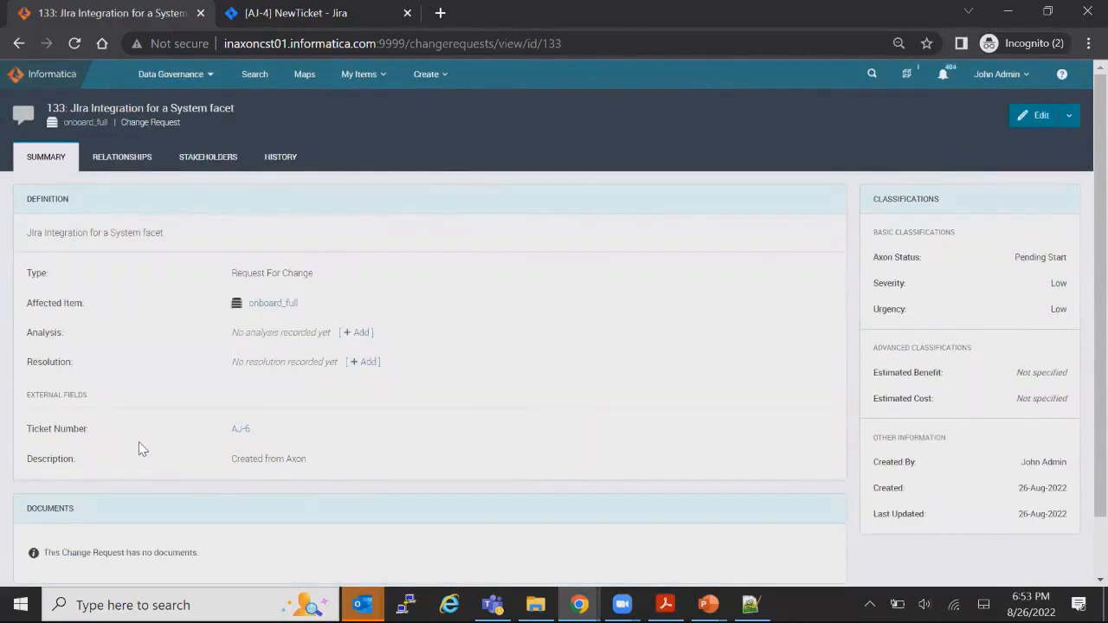
Step: Open Jira ticket AJ-6 from change request 133's Ticket Number link
left_click_drag(93, 435, 22, 430)
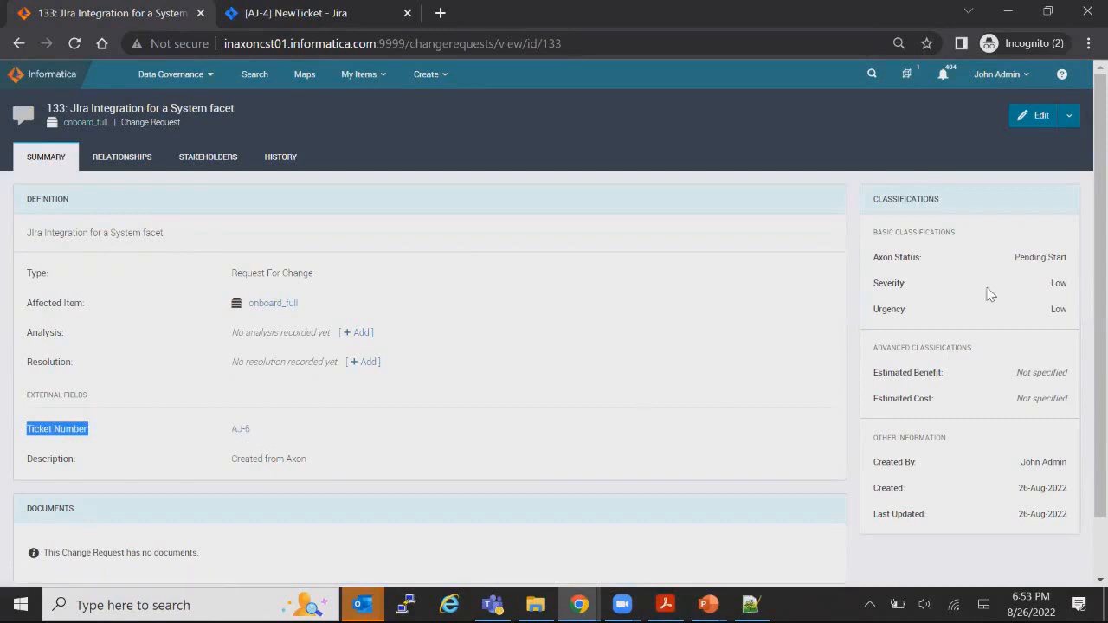
left_click_drag(918, 257, 875, 259)
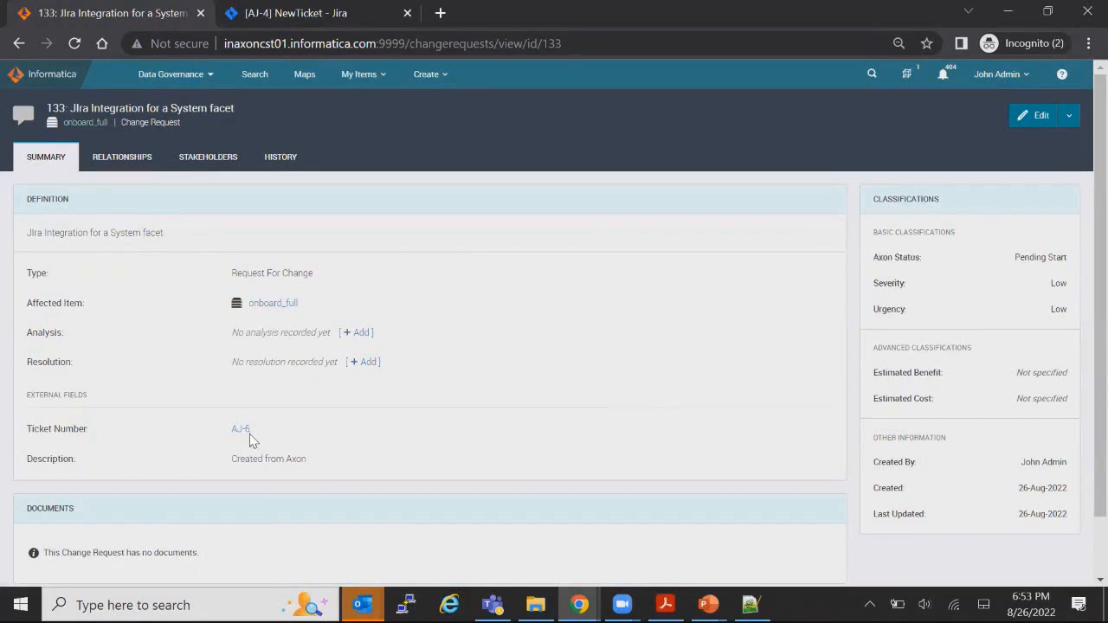
left_click(240, 429)
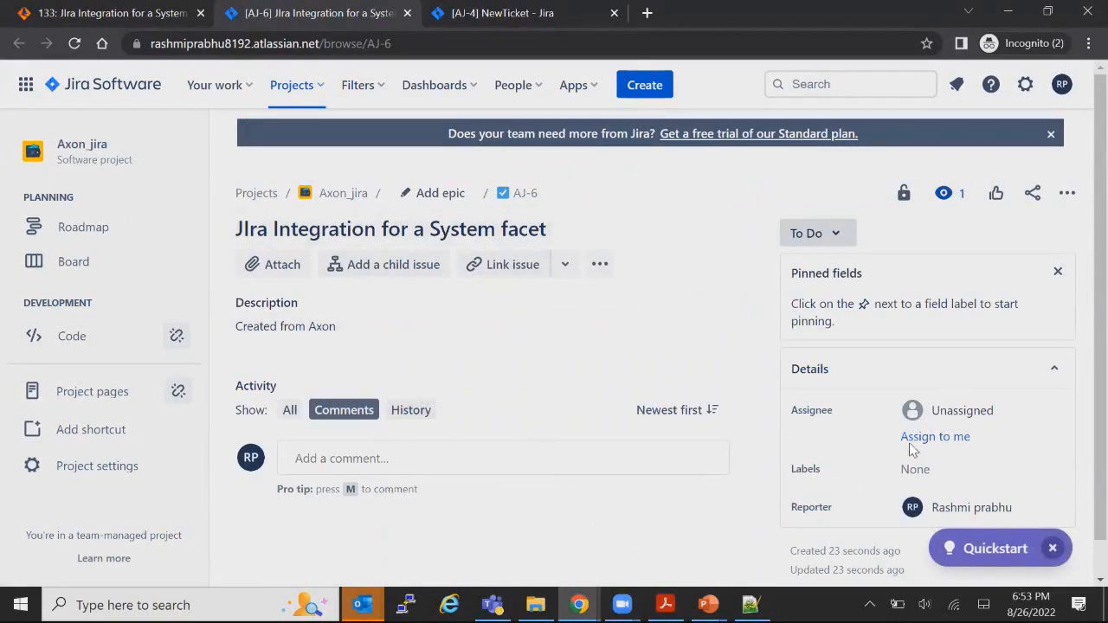
Step: Assign AJ-6 to yourself and check its workflow: To Do moves to In Progress or Done
left_click(932, 438)
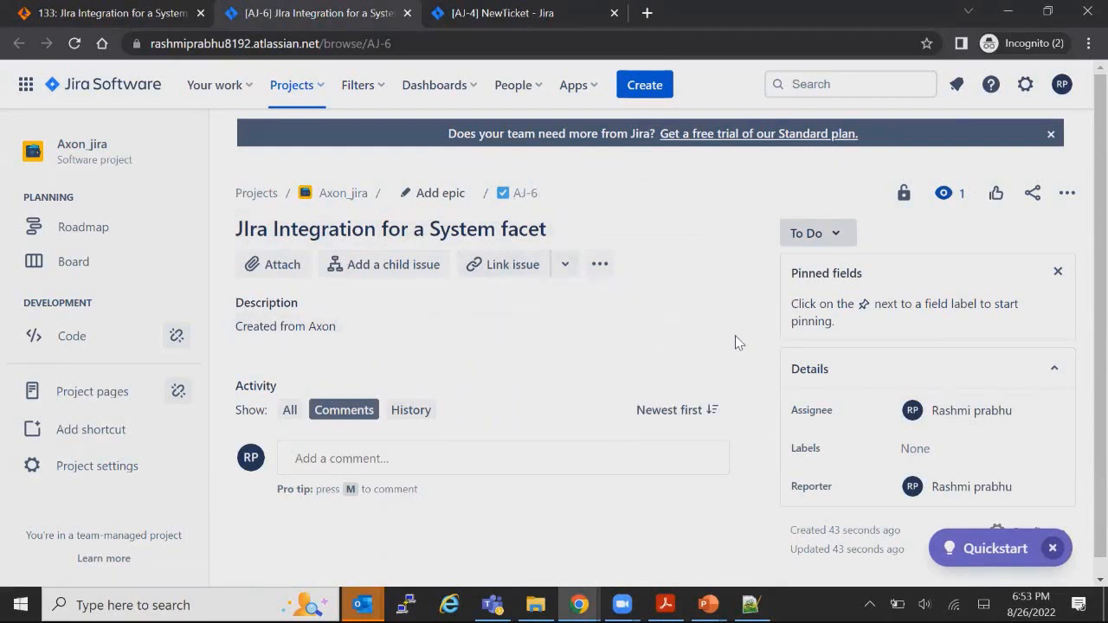
left_click(831, 234)
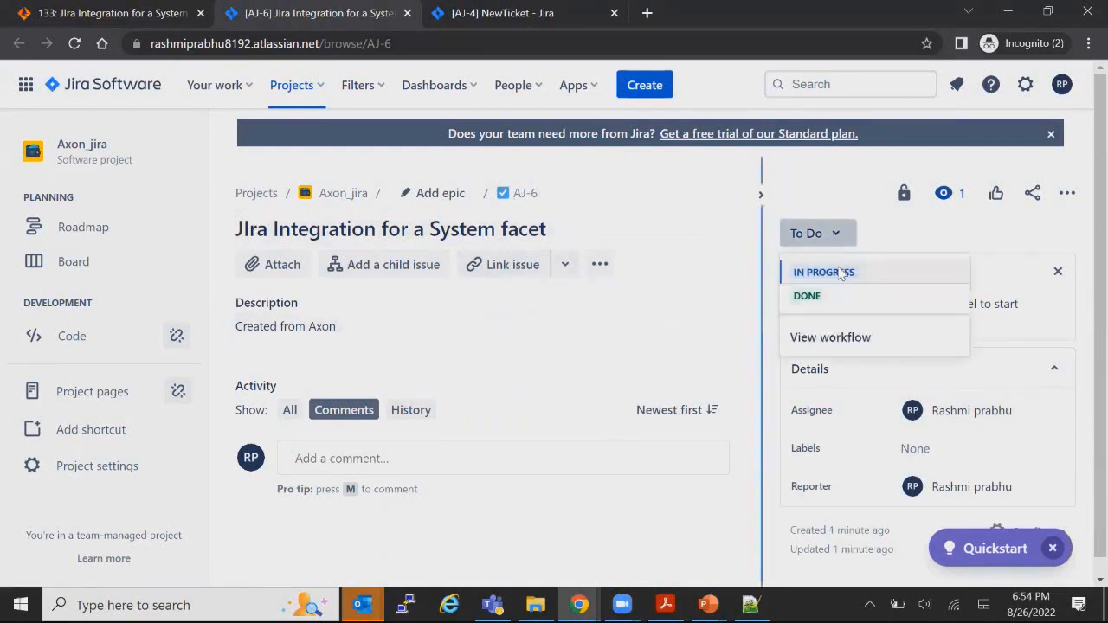
left_click(844, 339)
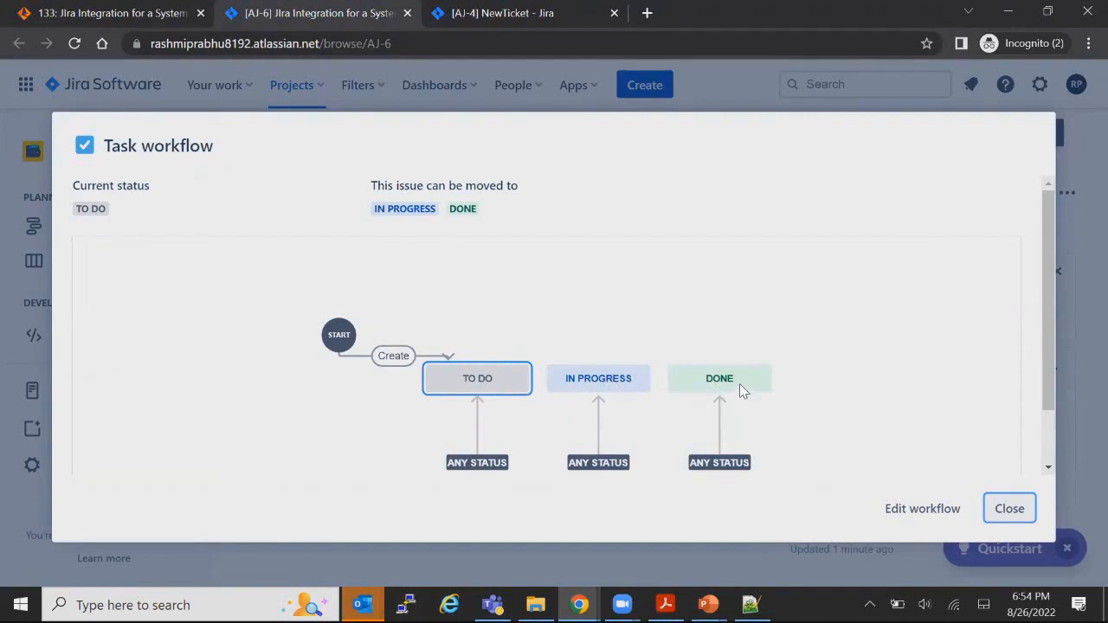
left_click(1009, 511)
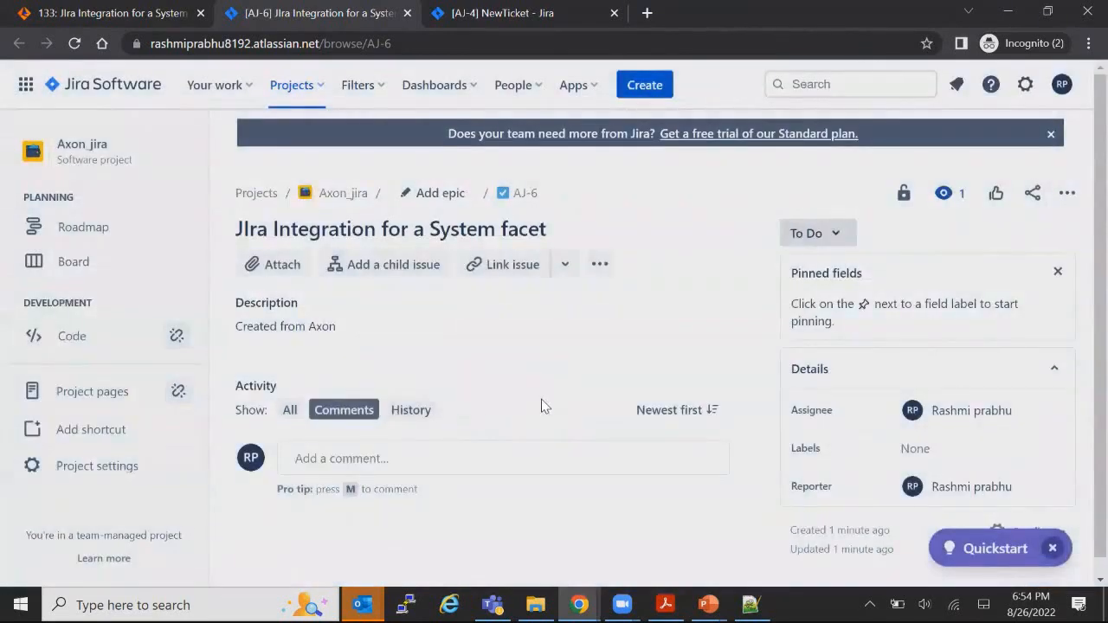
Step: Post the comment 'Approved' on issue AJ-6
scroll(494, 412, "down", 1)
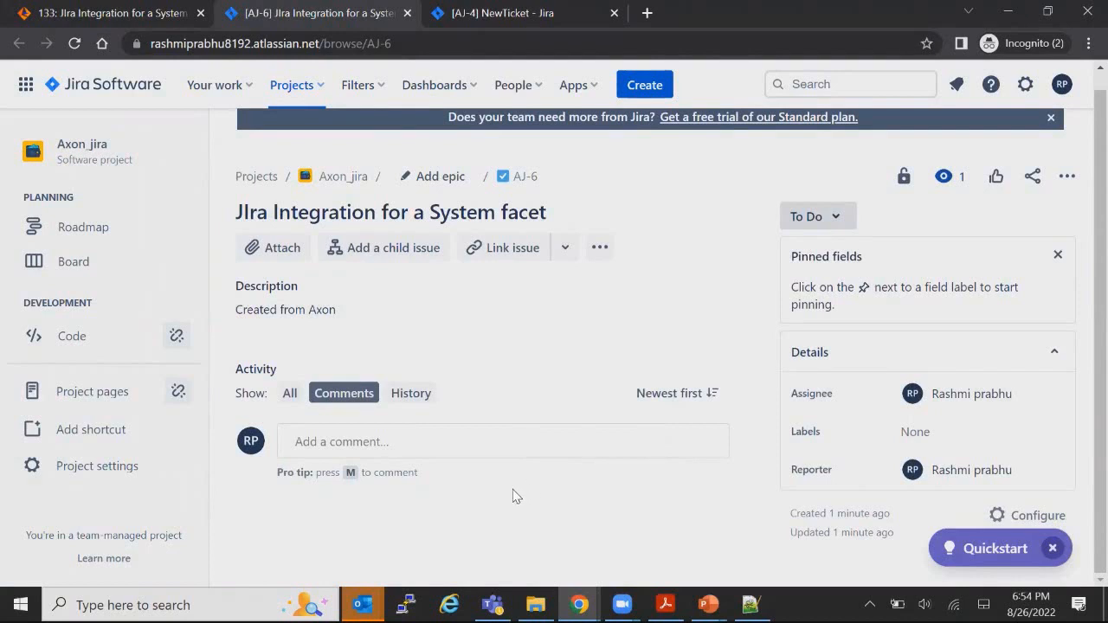
left_click(436, 446)
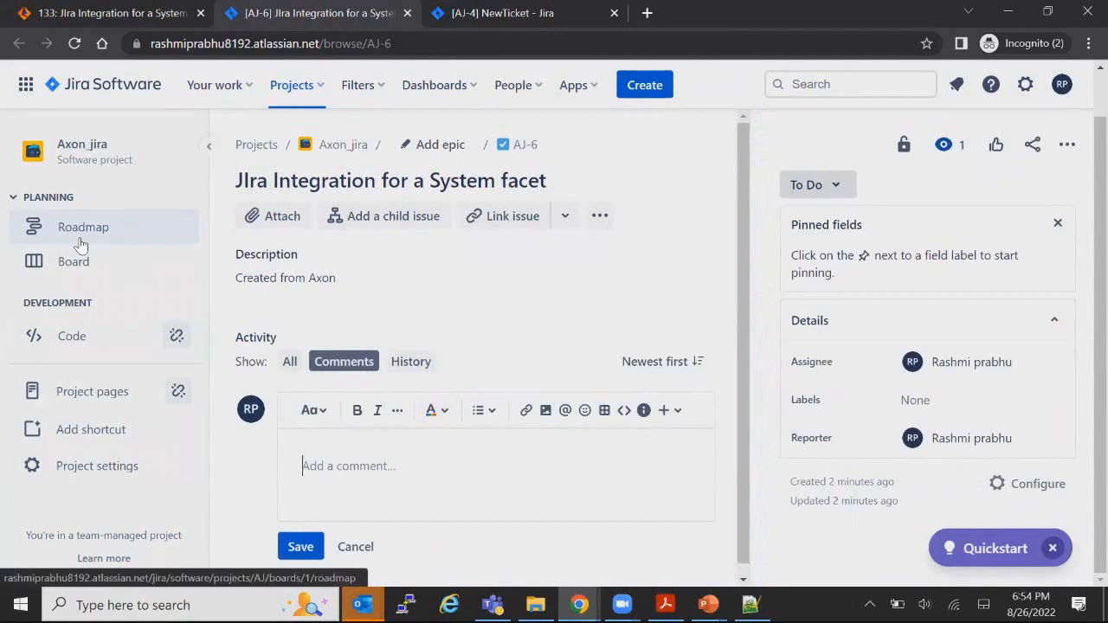
type("Approved")
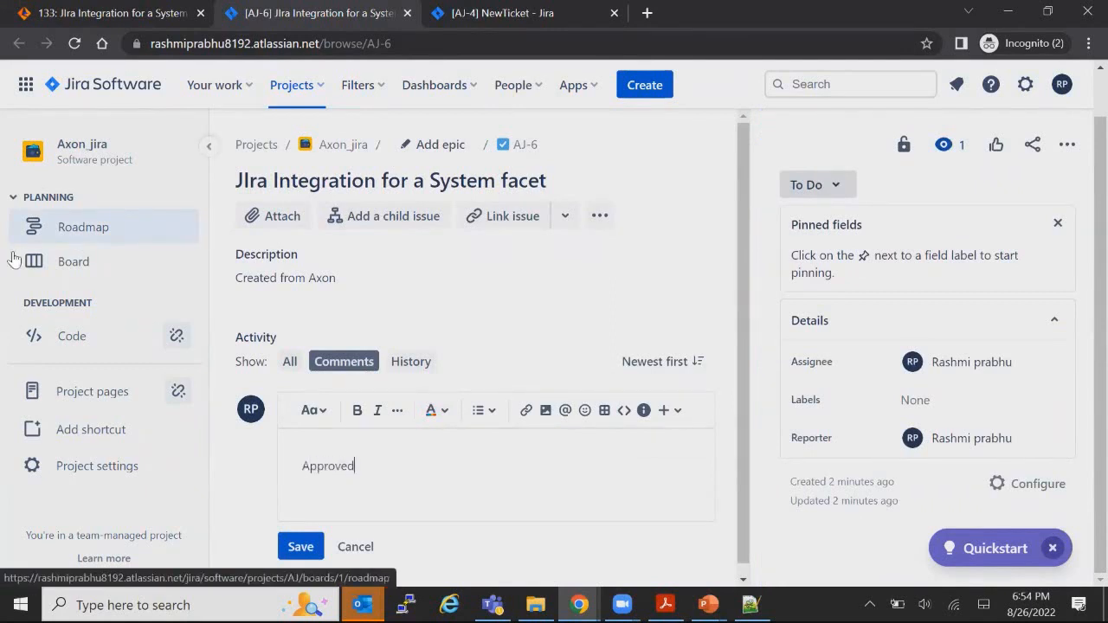
left_click(301, 546)
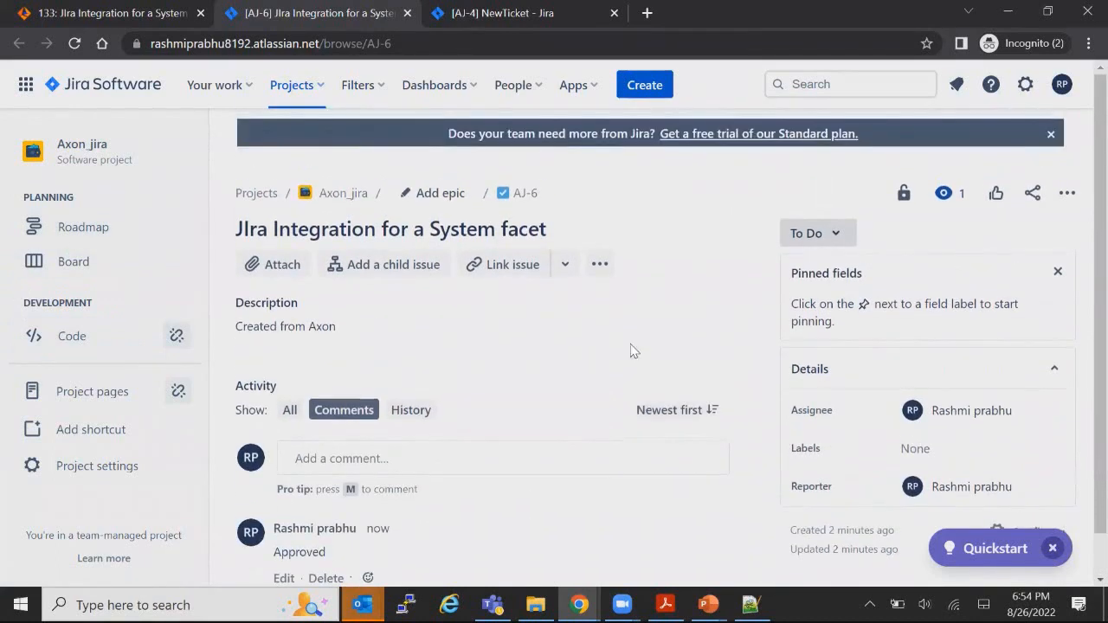
left_click(837, 234)
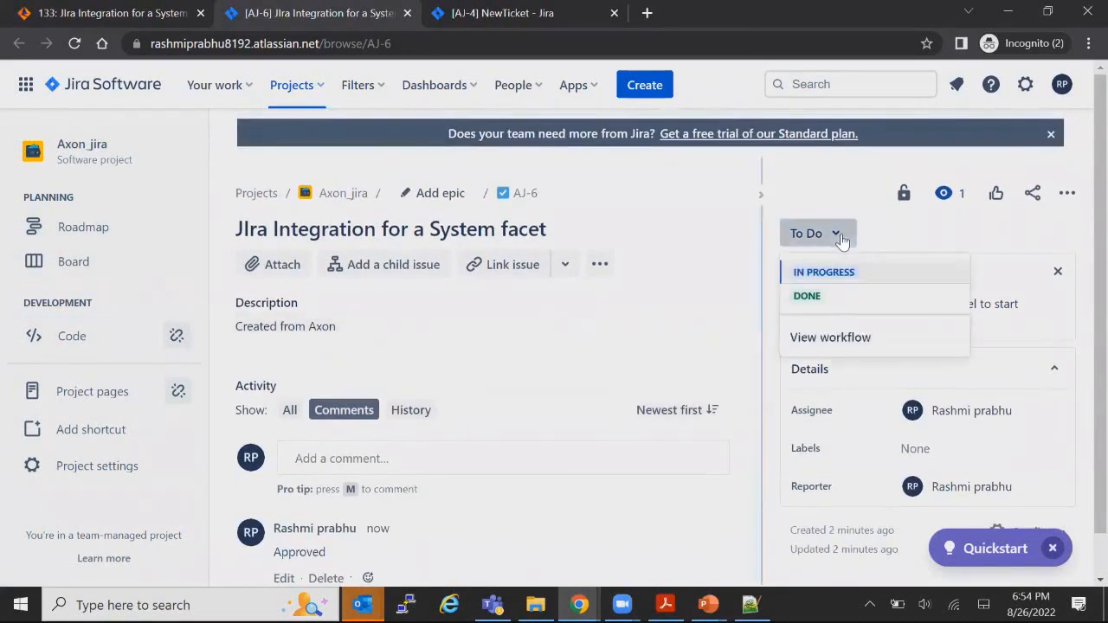
Step: Move AJ-6 to Done and review its 'Created from Axon' description
left_click(808, 296)
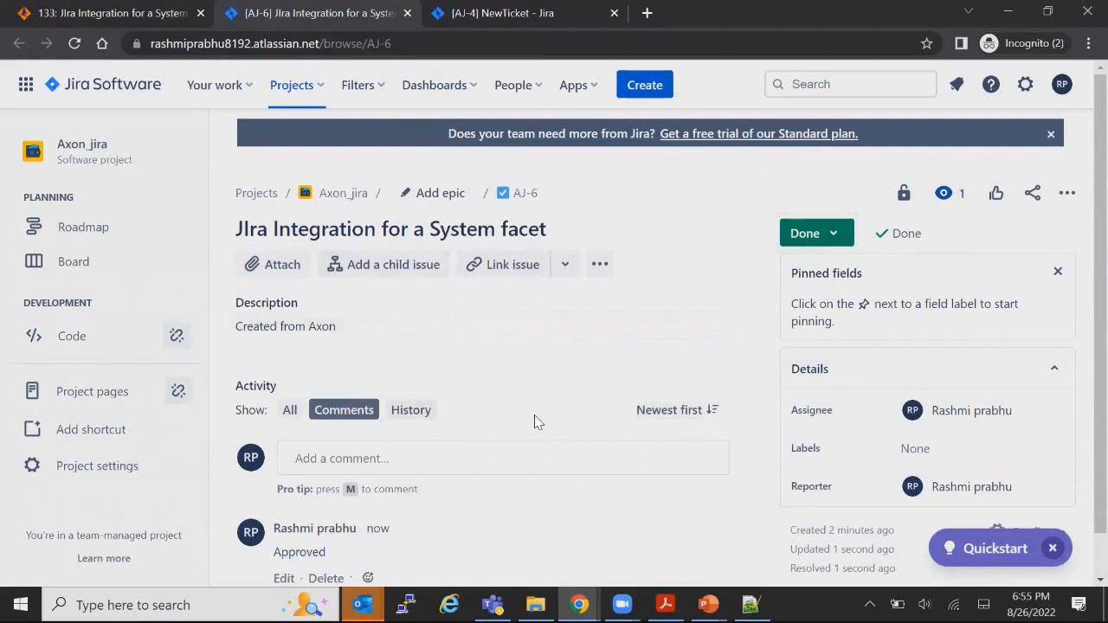
left_click_drag(235, 299, 337, 325)
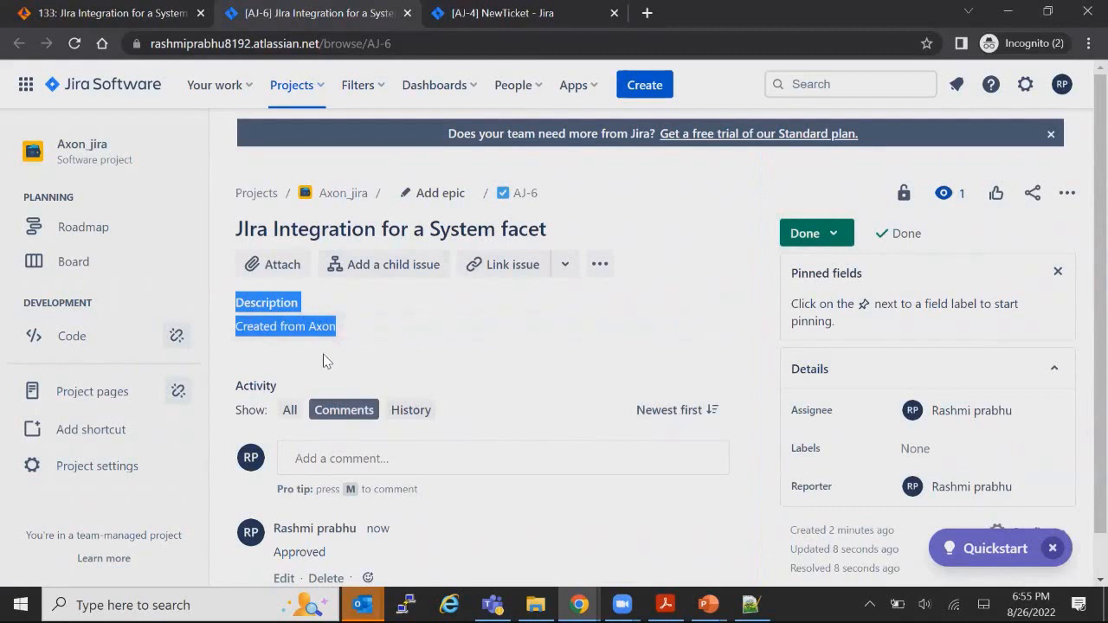
left_click_drag(247, 325, 330, 340)
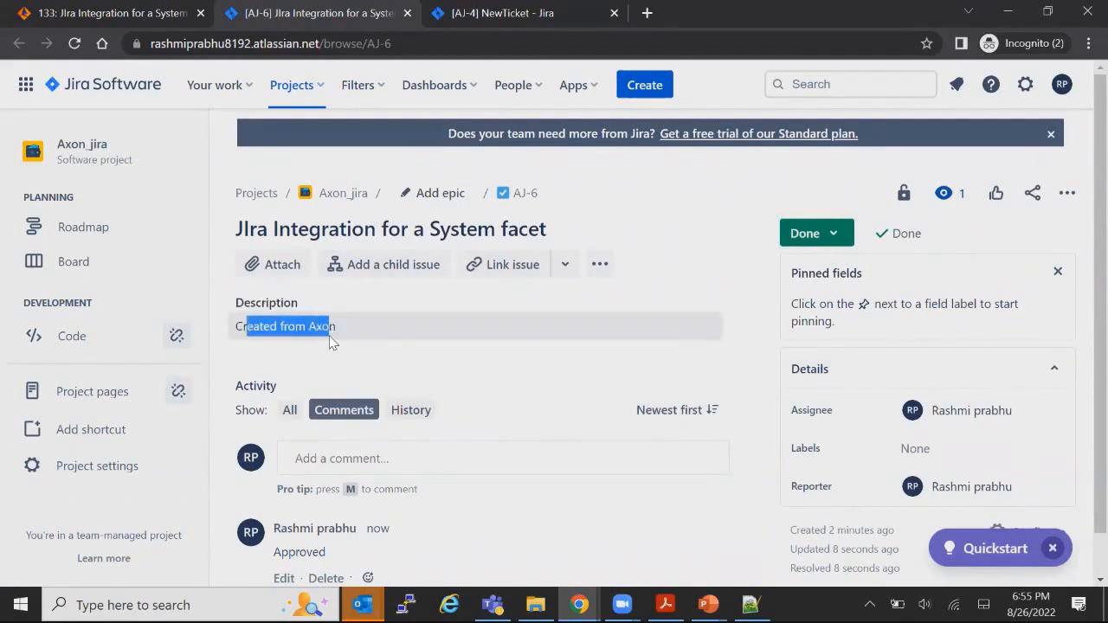
scroll(479, 429, "down", 1)
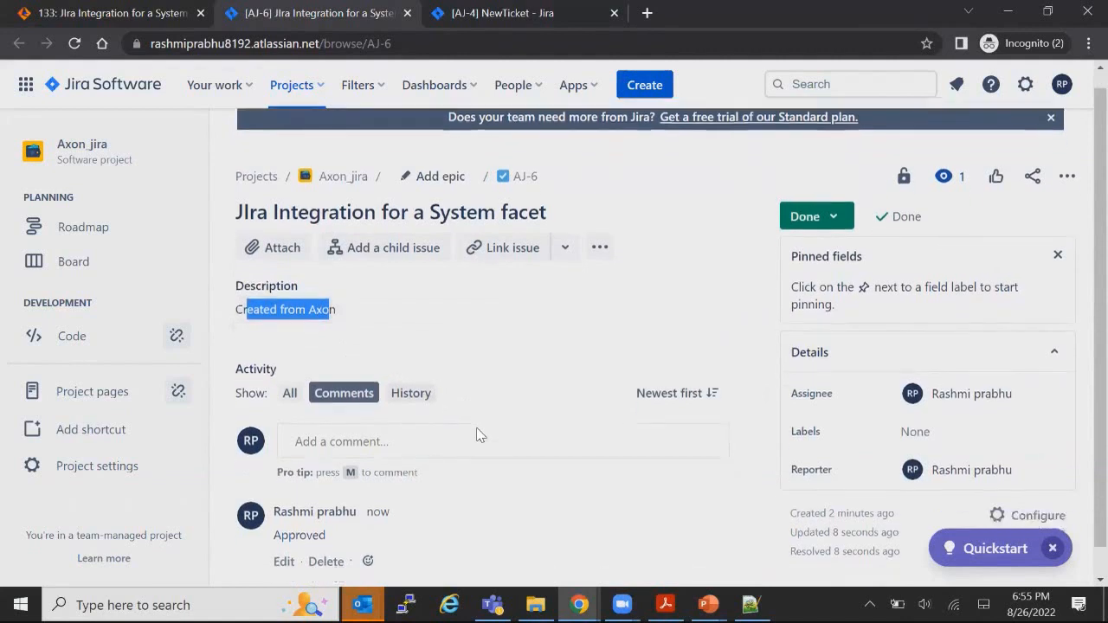
scroll(710, 441, "up", 1)
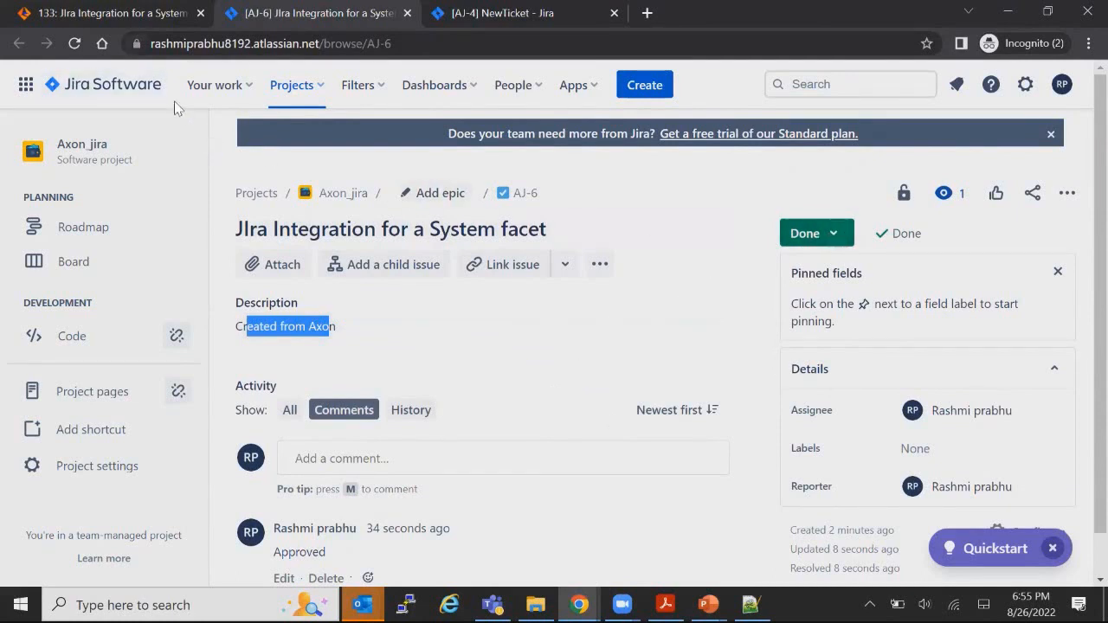
Step: Reload change request 133 in Axon, confirm Axon Status is Completed, then open onboard_full
left_click(111, 14)
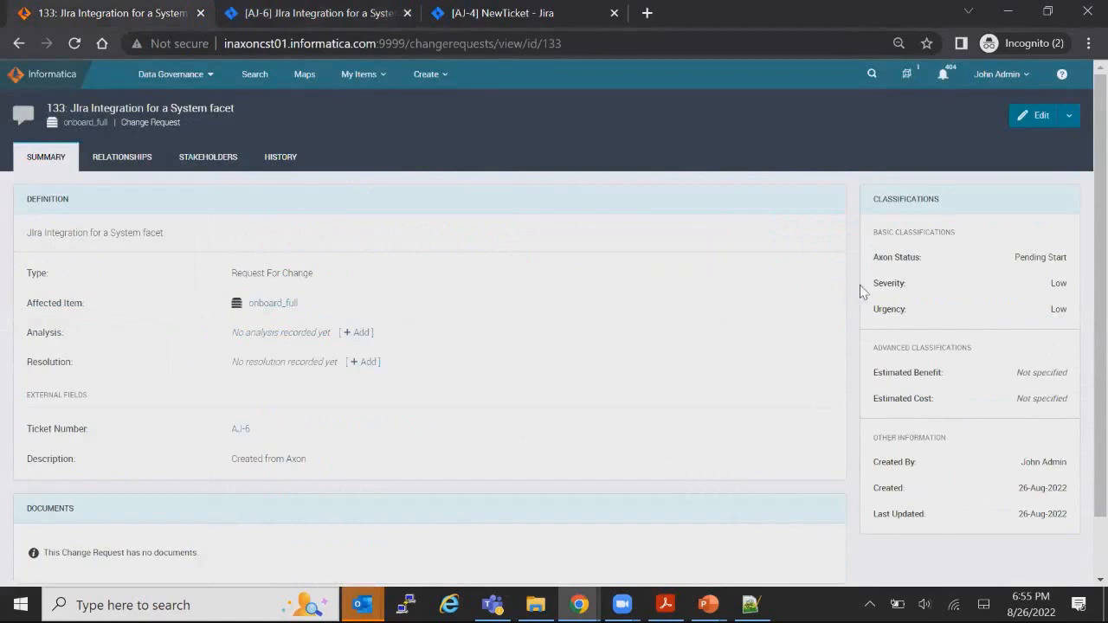
left_click(75, 45)
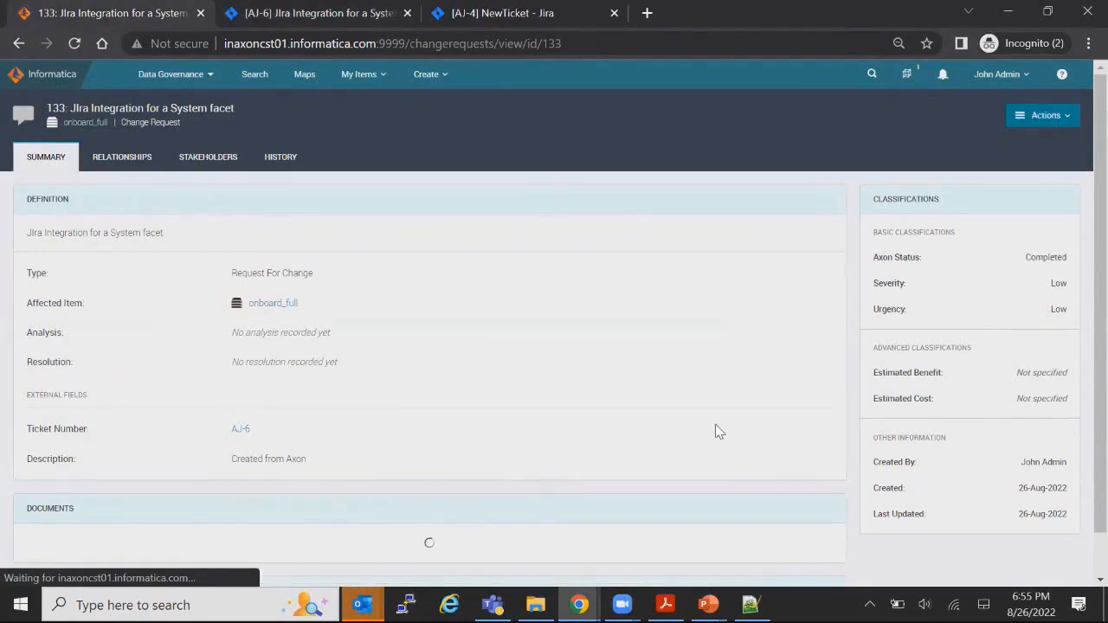
left_click_drag(876, 258, 918, 271)
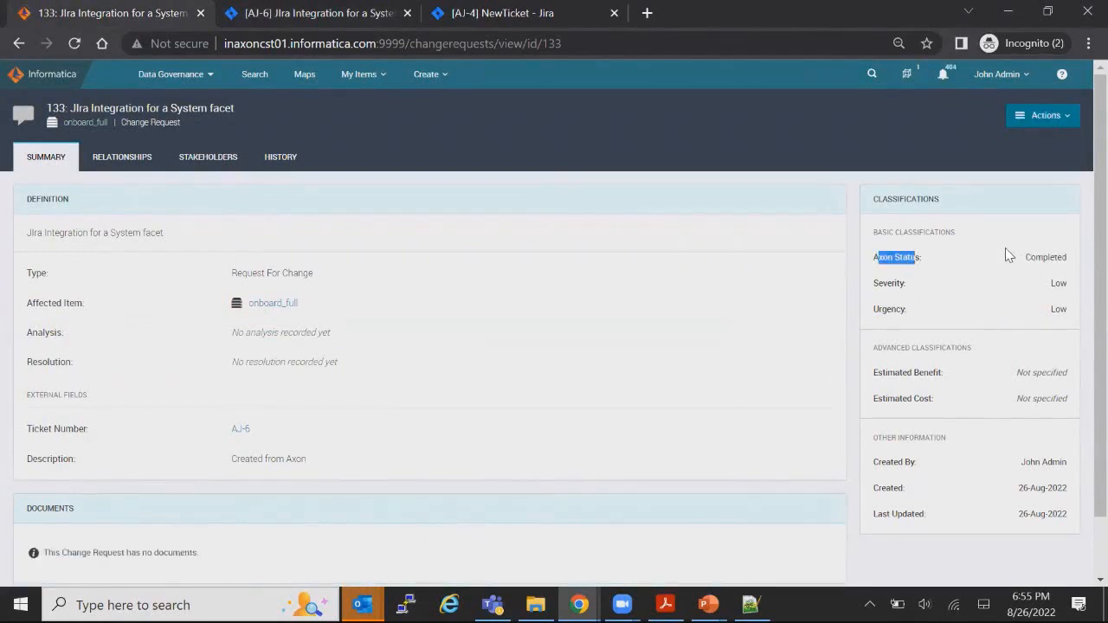
left_click_drag(1027, 257, 1064, 262)
left_click(1071, 269)
left_click(84, 124)
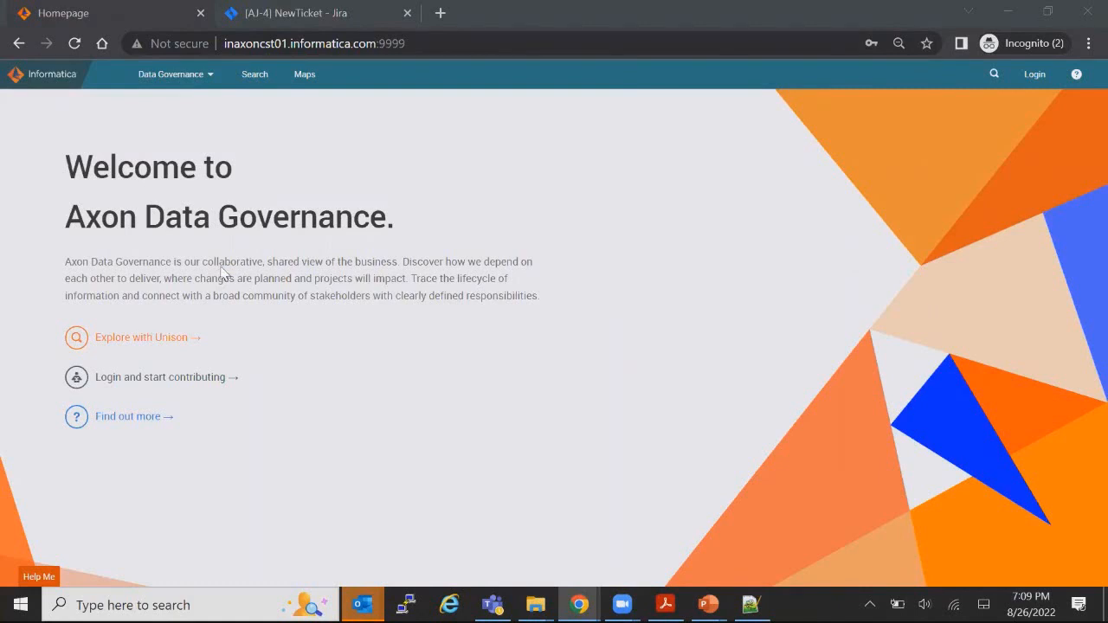
Step: Sign in with the saved admin credentials and enter the Data Marketplace
left_click(199, 84)
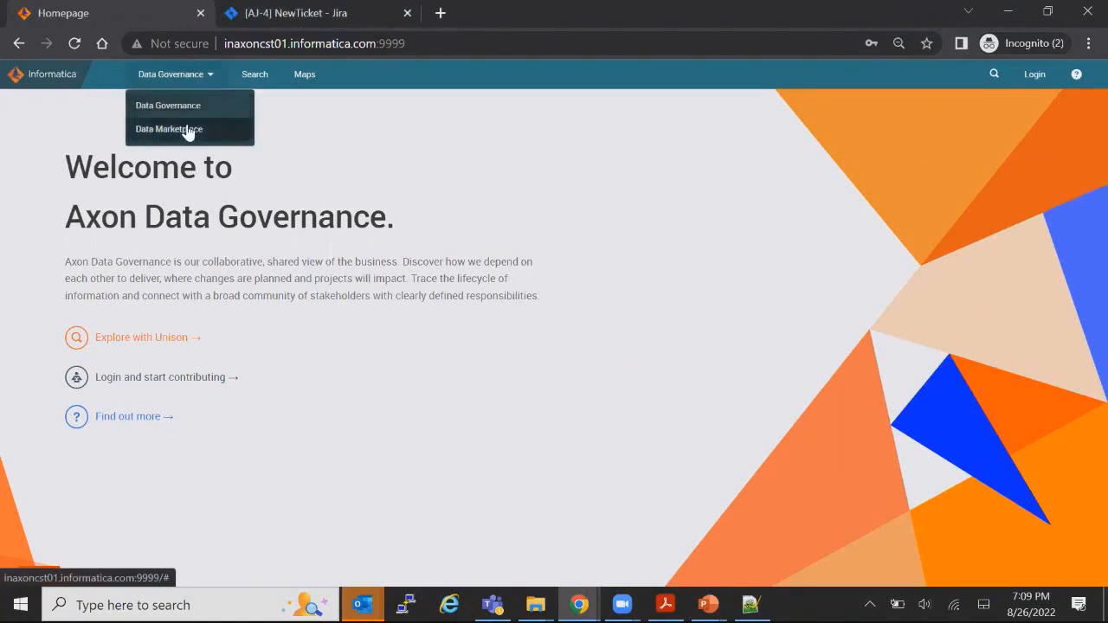
left_click(1035, 75)
left_click(998, 200)
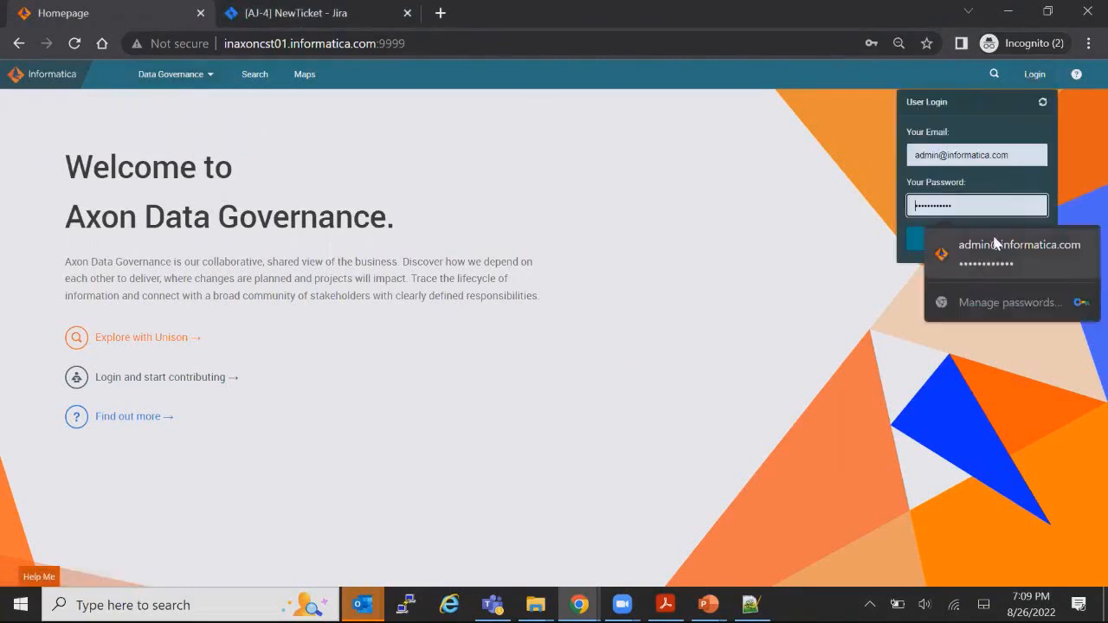
left_click(977, 248)
left_click(987, 238)
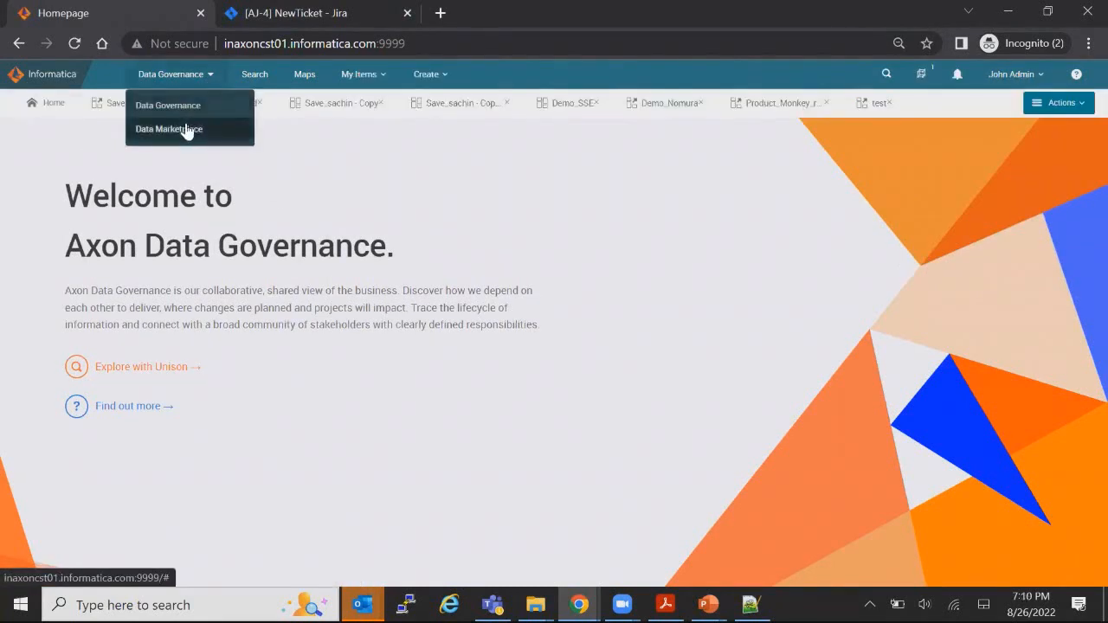
left_click(186, 128)
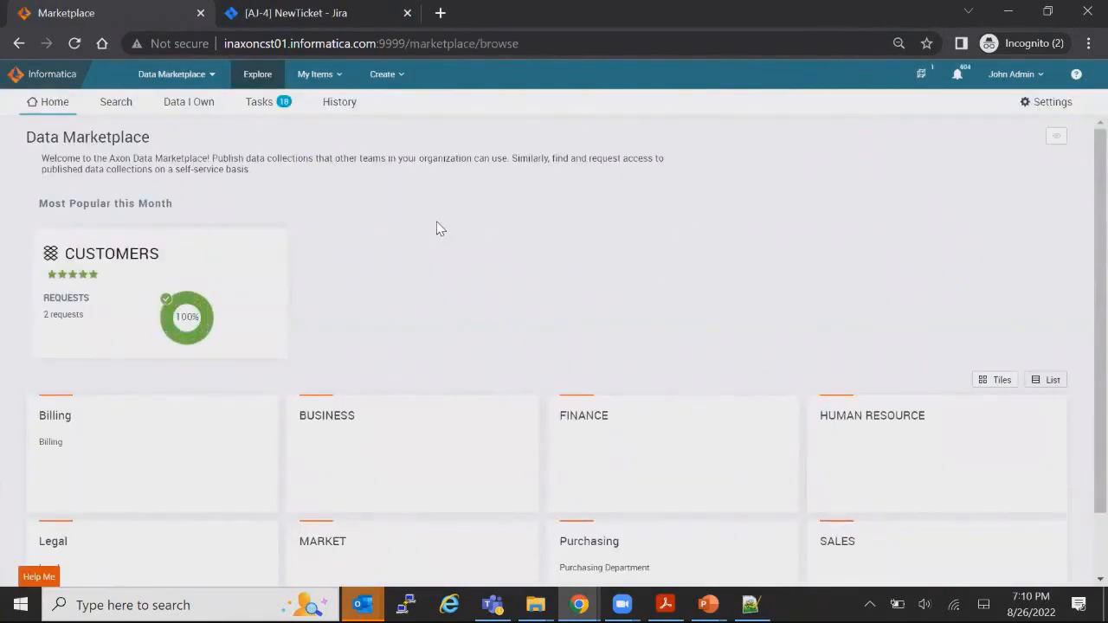
Step: Confirm Integration settings show Automatic change requests with the Jira provider, then log out
left_click(1045, 108)
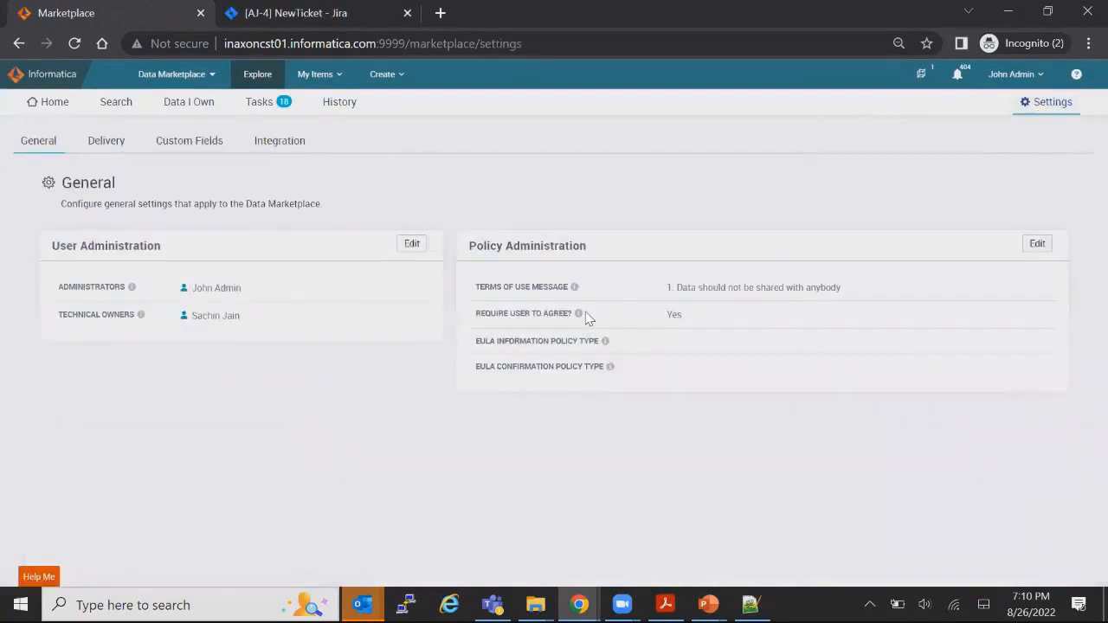
left_click(268, 142)
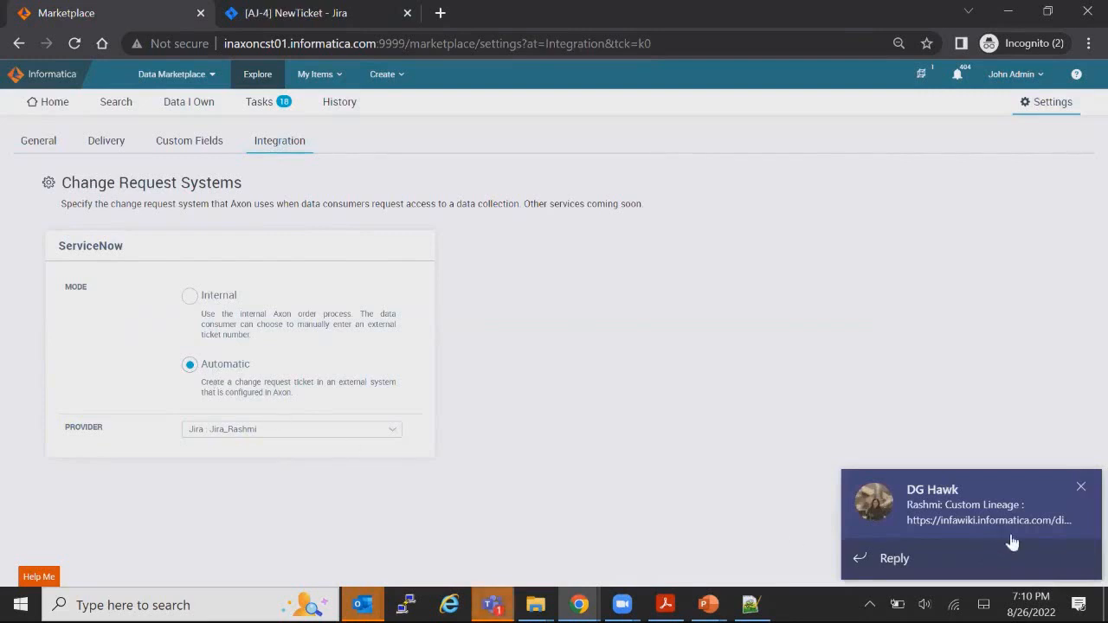
left_click(1082, 488)
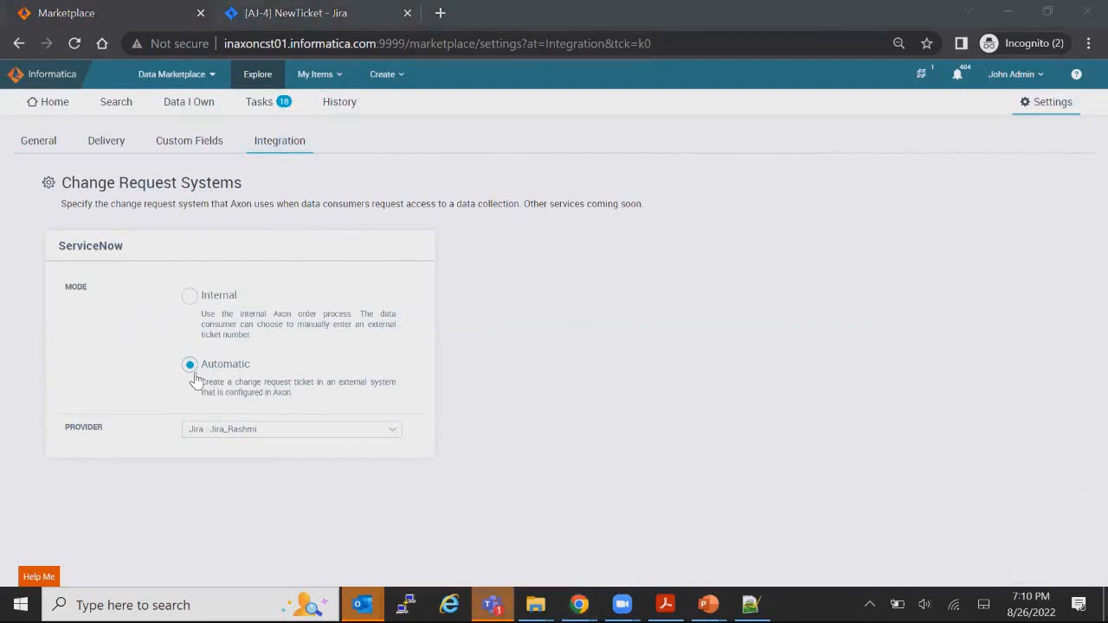
left_click(217, 430)
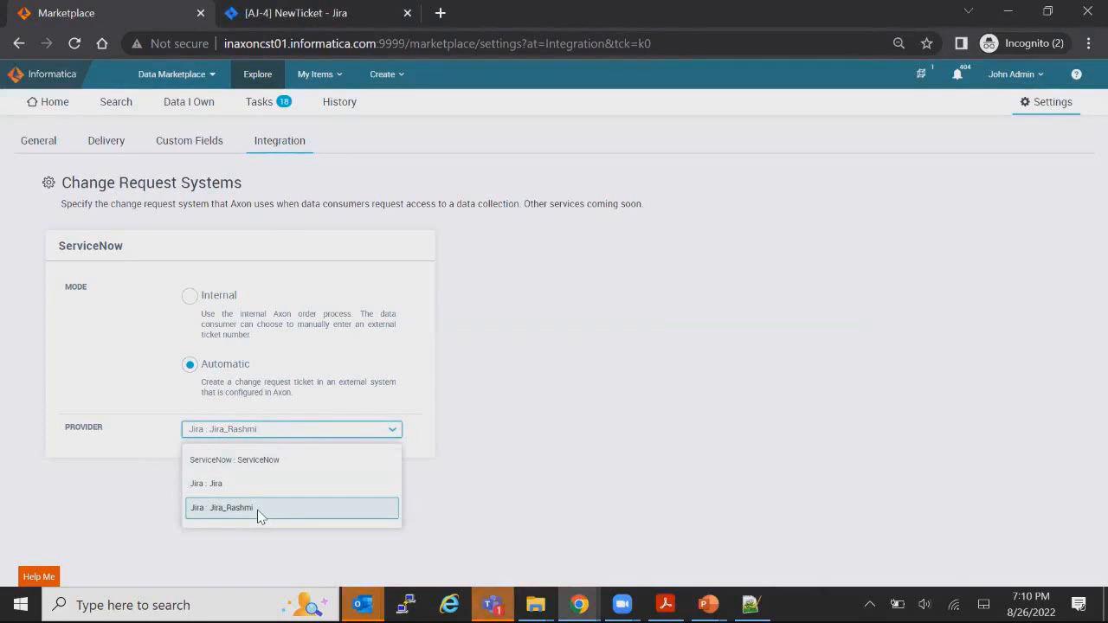
left_click(287, 507)
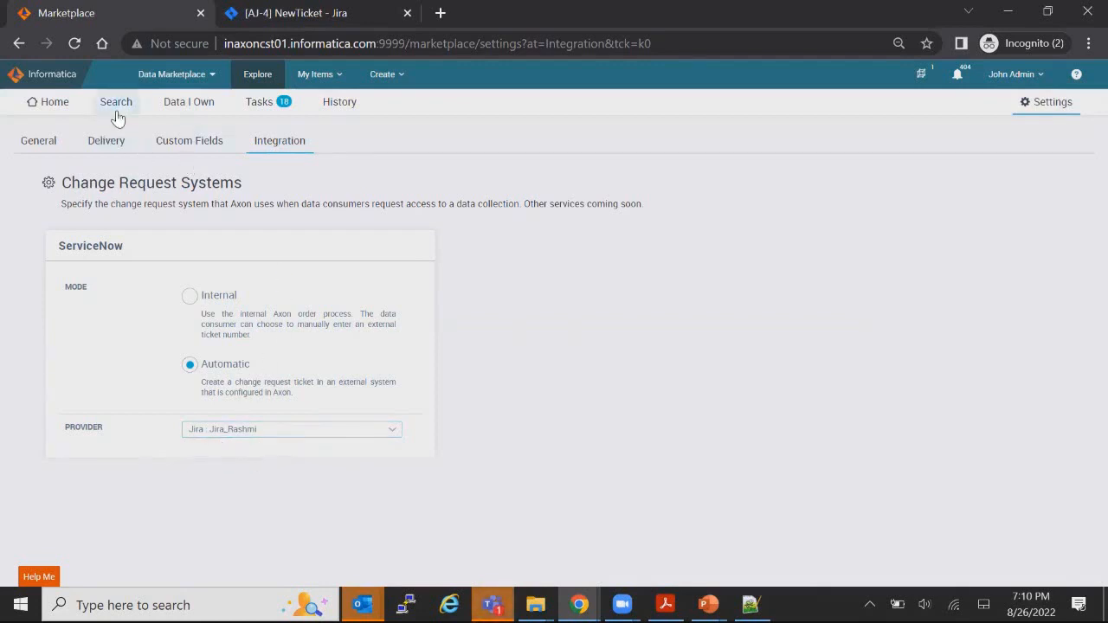
left_click(1036, 75)
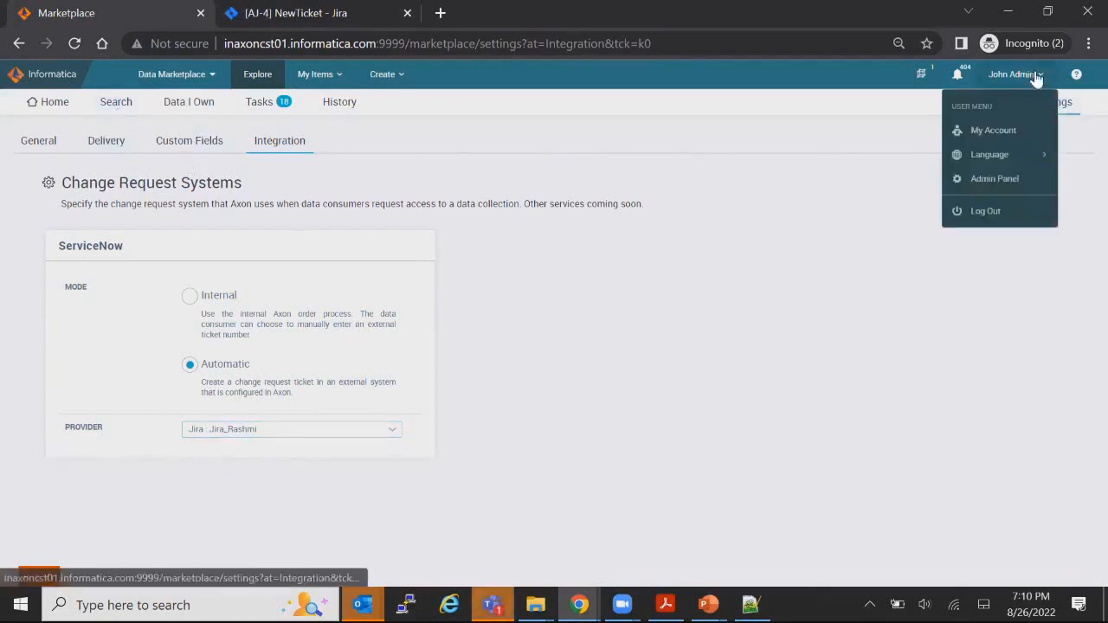
left_click(995, 180)
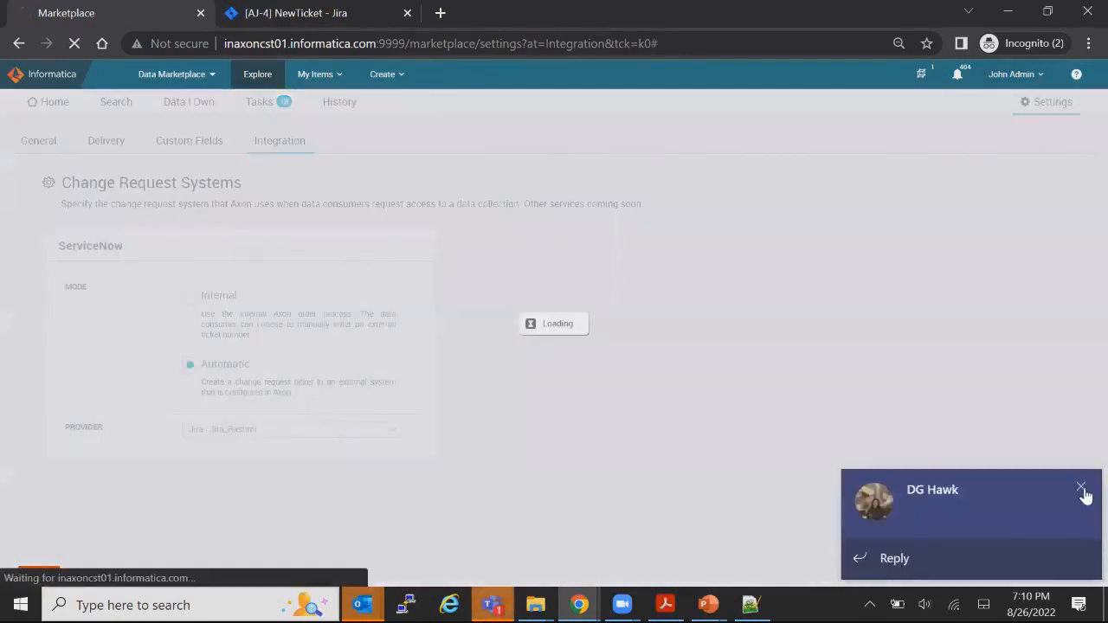
Step: Sign in to the Marketplace as the data consumer
left_click(1082, 489)
left_click(1037, 74)
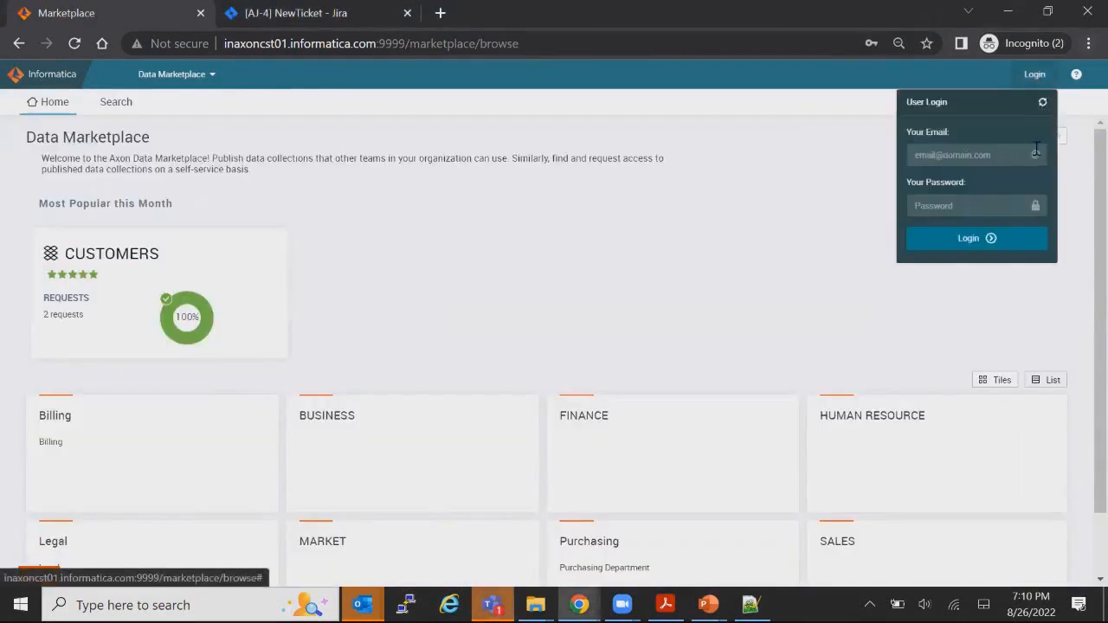
left_click(993, 241)
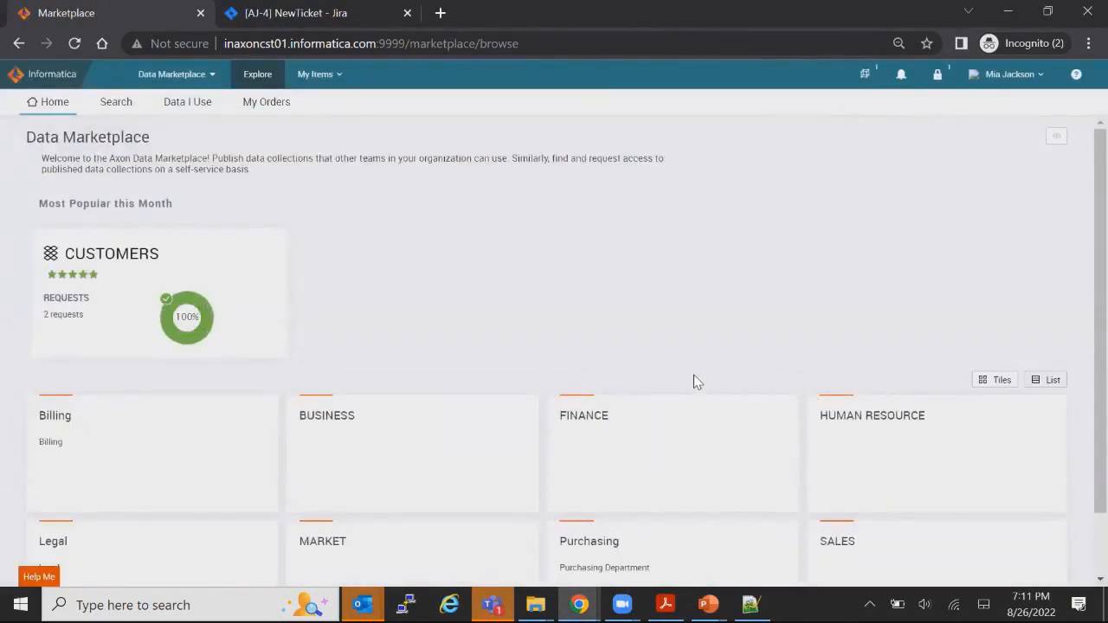
scroll(522, 339, "down", 2)
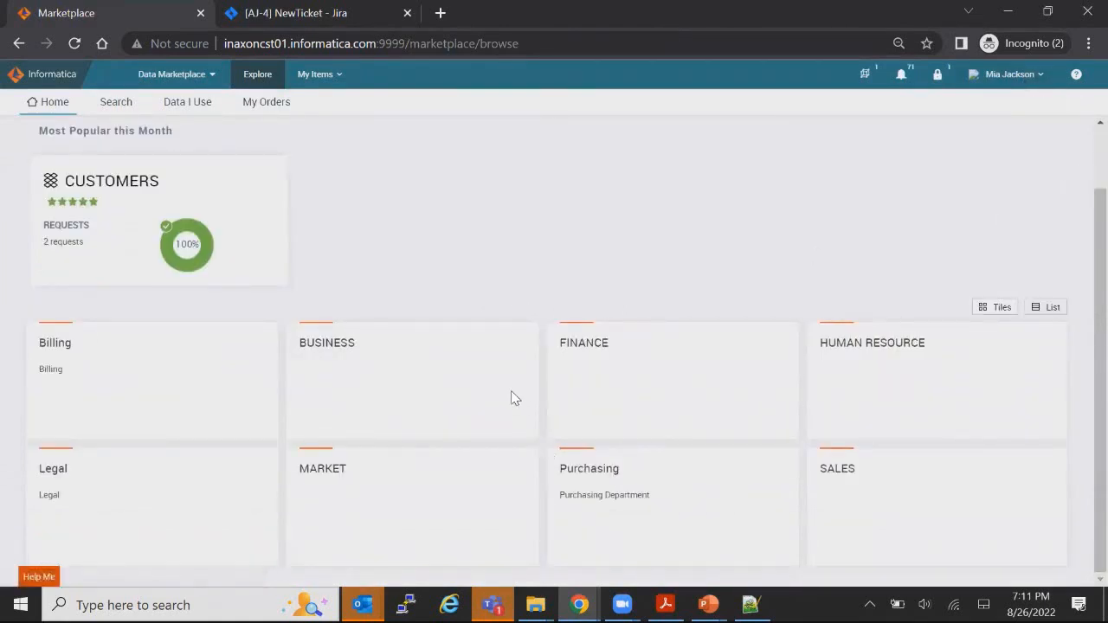
Step: Open the SALES category and review the ORDERS data collection with JSON over FTP delivery
left_click(837, 472)
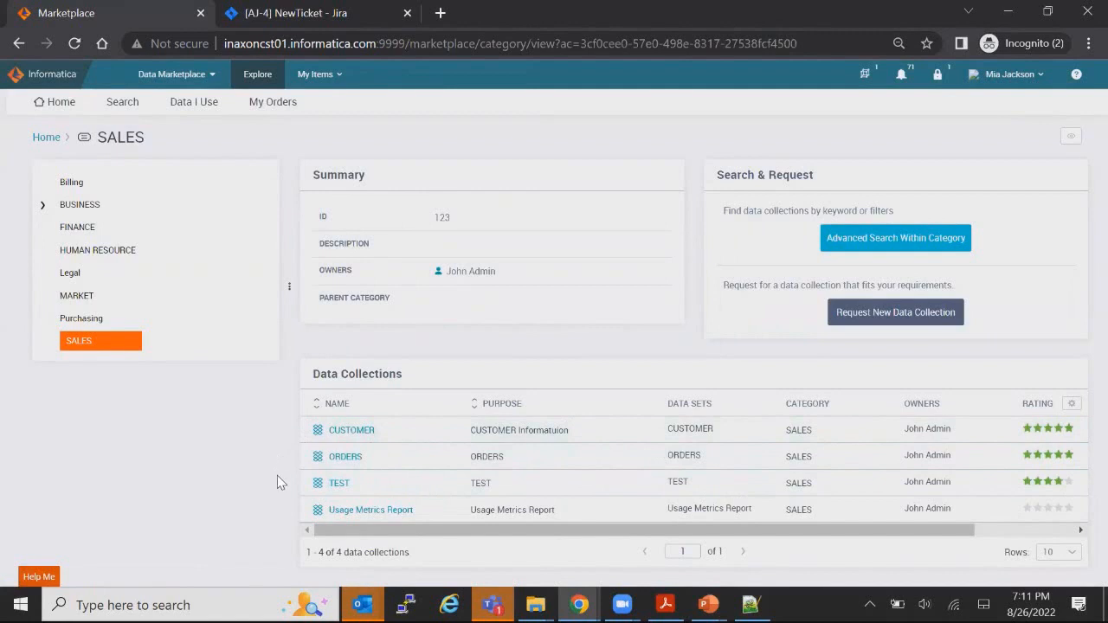
left_click(341, 459)
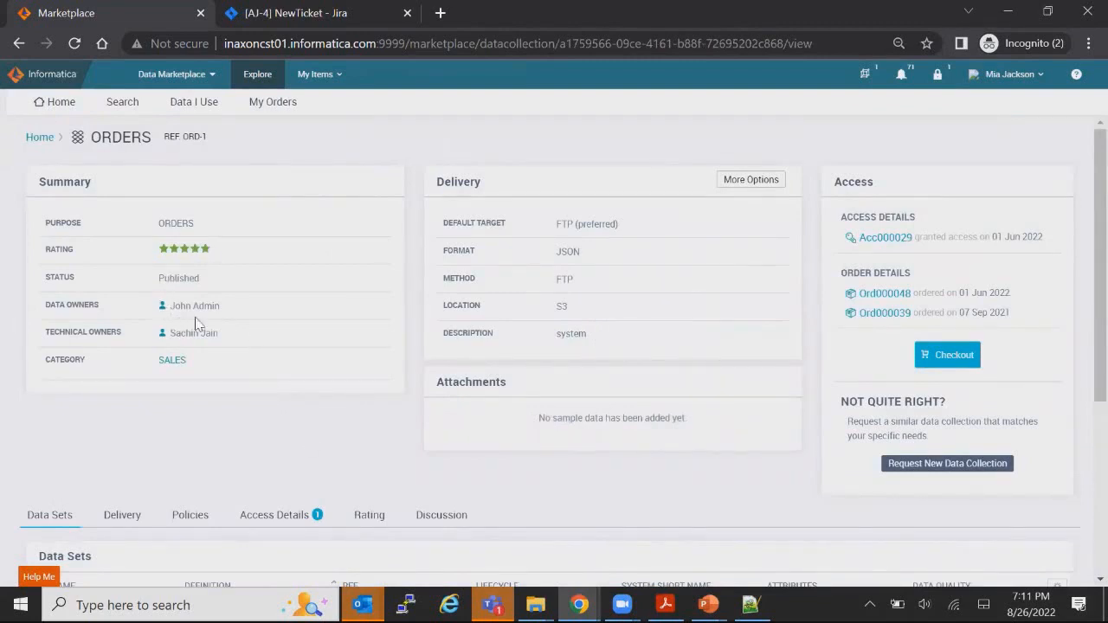
scroll(242, 363, "down", 2)
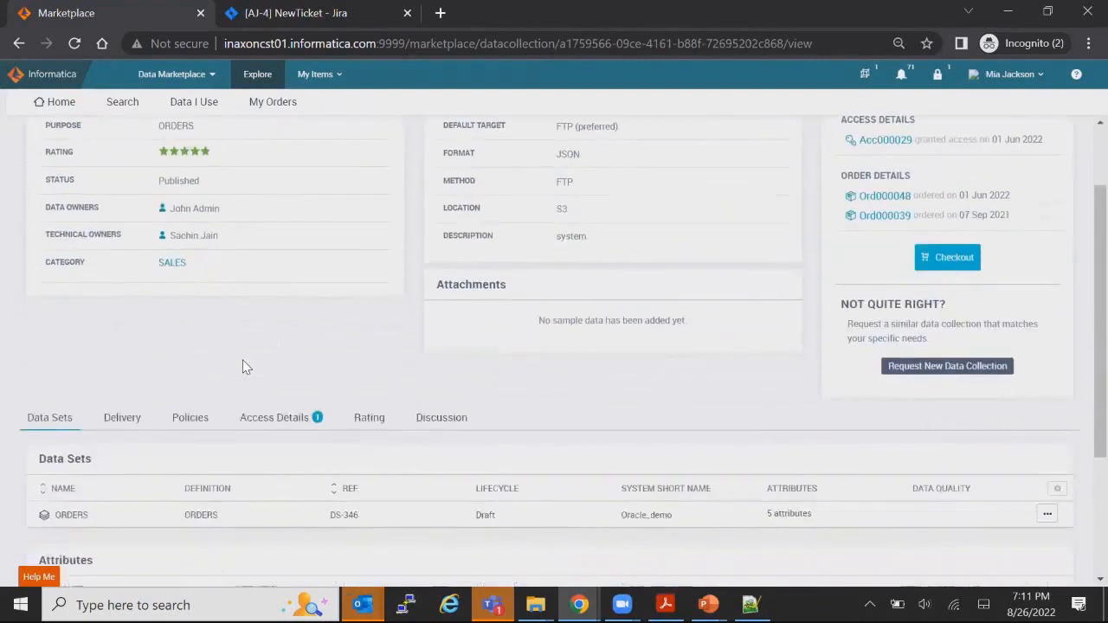
scroll(207, 407, "down", 1)
scroll(184, 393, "up", 3)
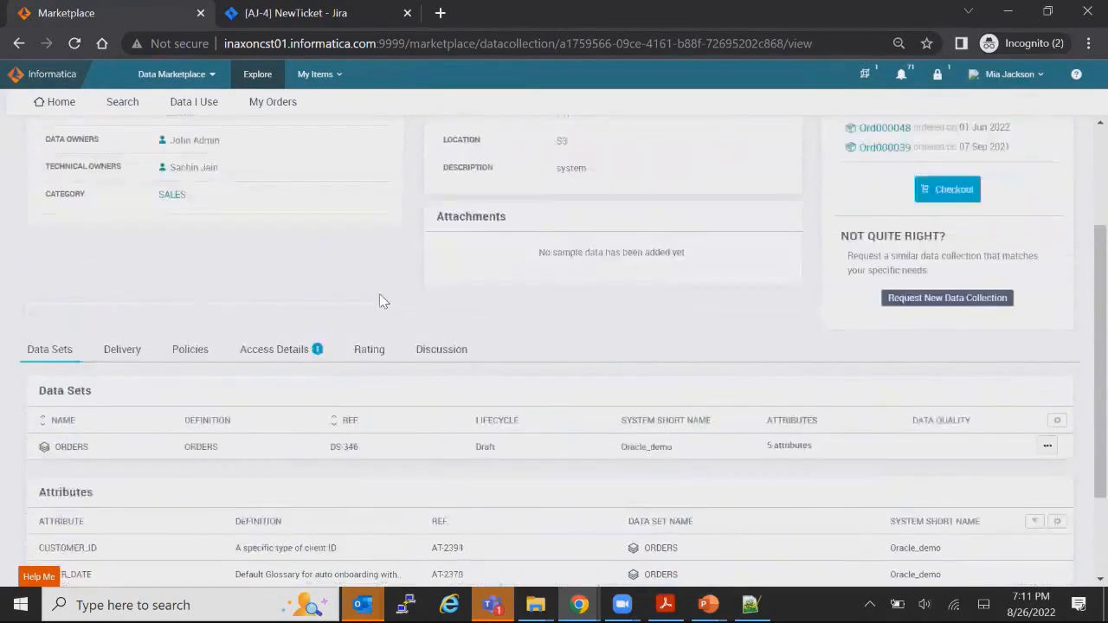
scroll(646, 418, "down", 3)
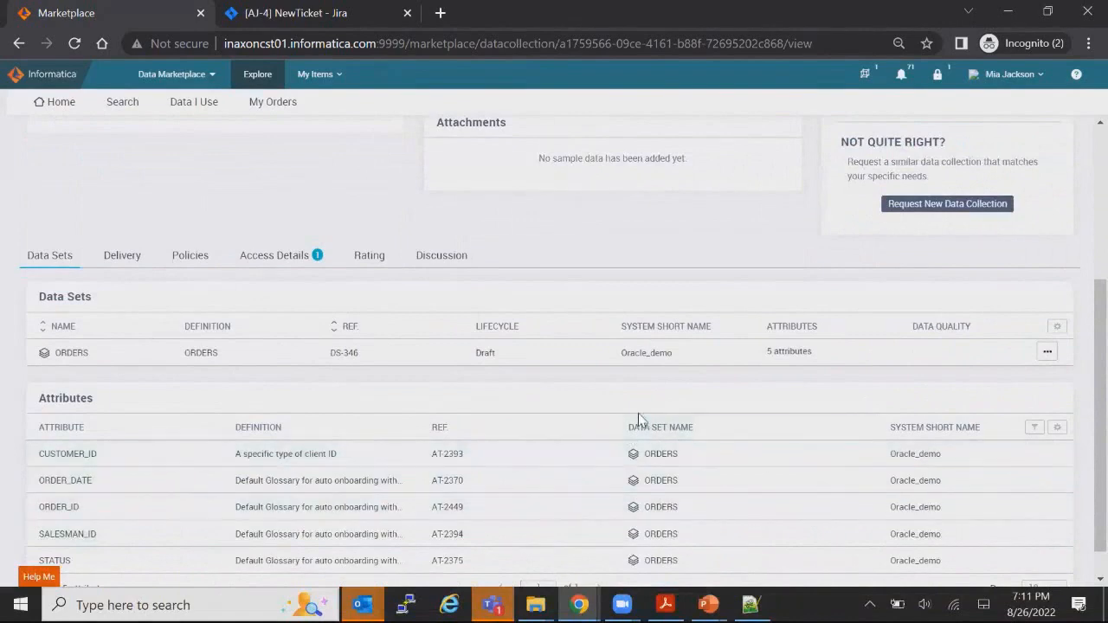
scroll(638, 421, "up", 3)
Step: Start checking out the ORDERS collection and fill in the business justification
left_click(963, 356)
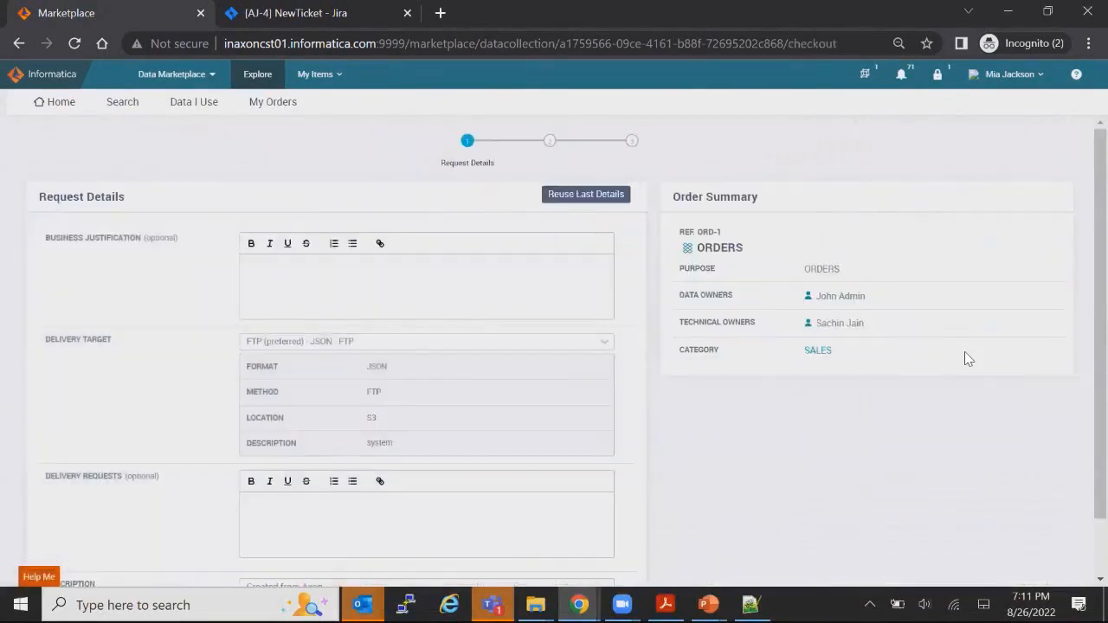
left_click(448, 251)
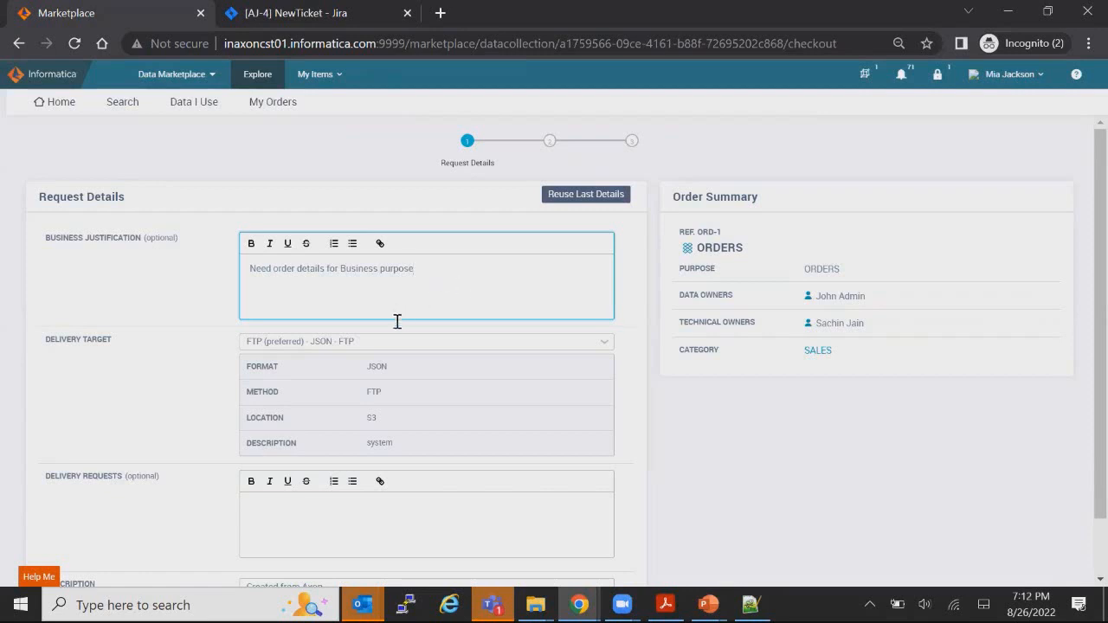
scroll(398, 321, "down", 1)
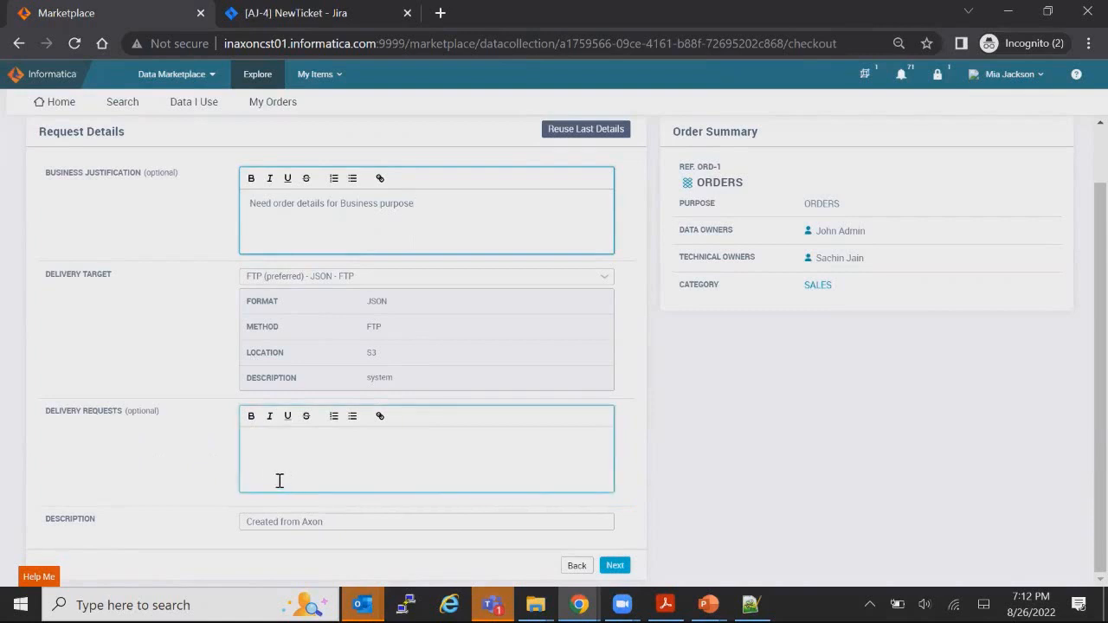
scroll(398, 418, "up", 1)
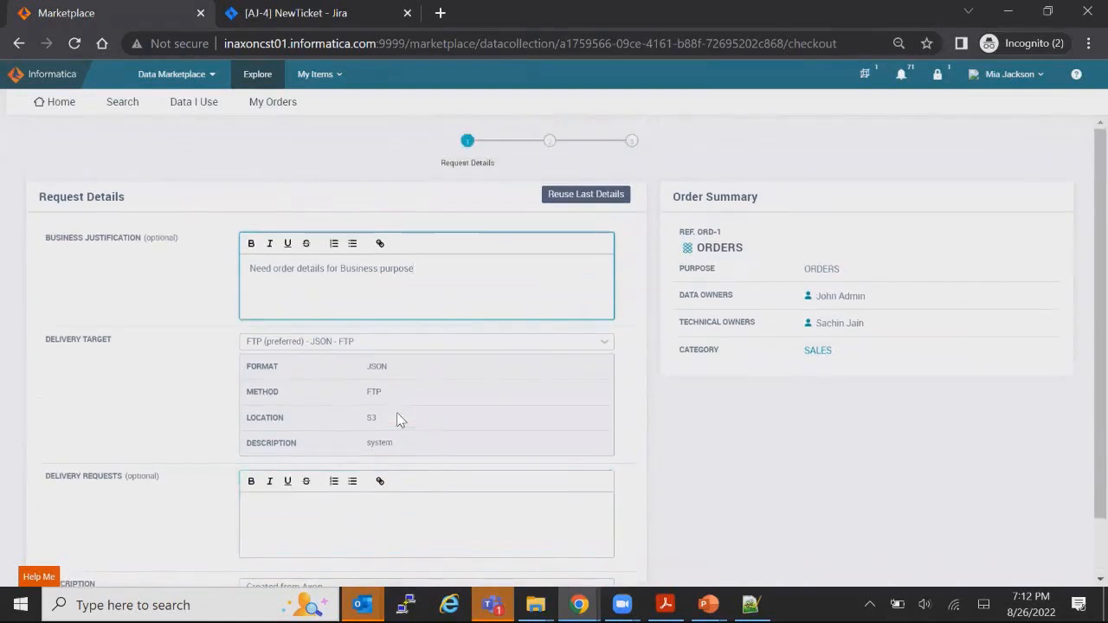
scroll(398, 419, "down", 1)
scroll(555, 485, "up", 1)
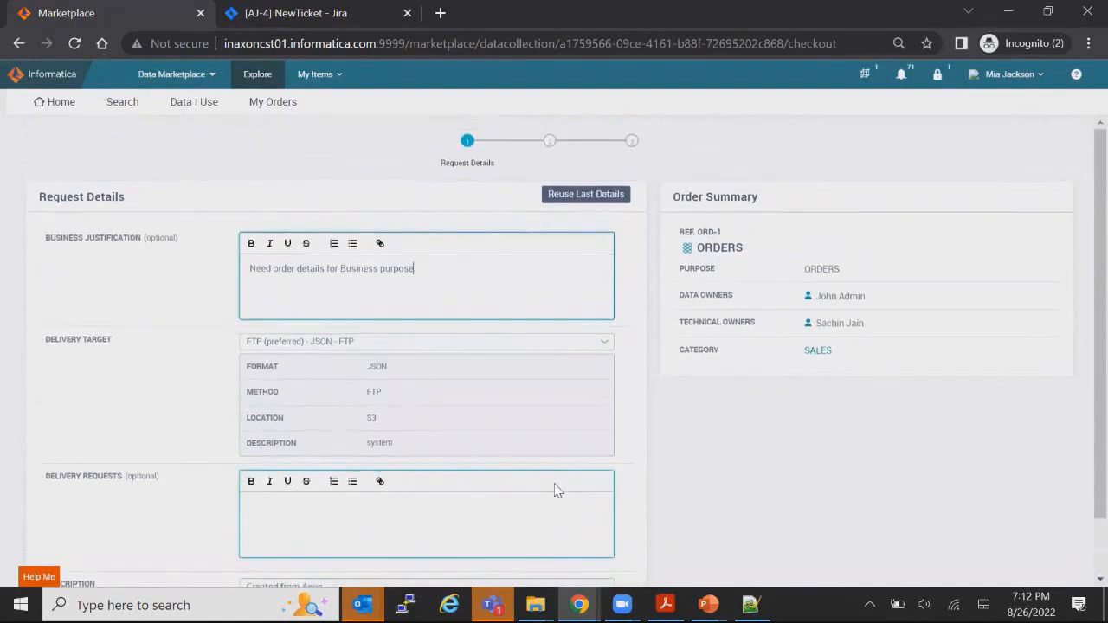
scroll(557, 491, "down", 1)
Step: Accept the usage policy and submit the order, creating Ord000062 with Jira AJ-7, then log out
left_click(615, 567)
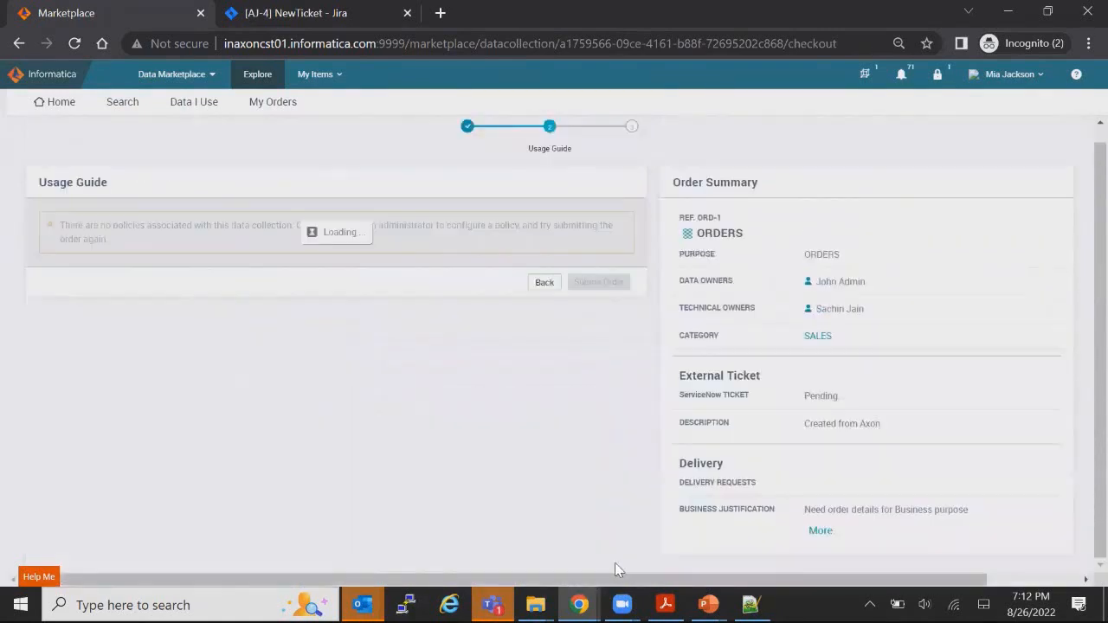
left_click(50, 262)
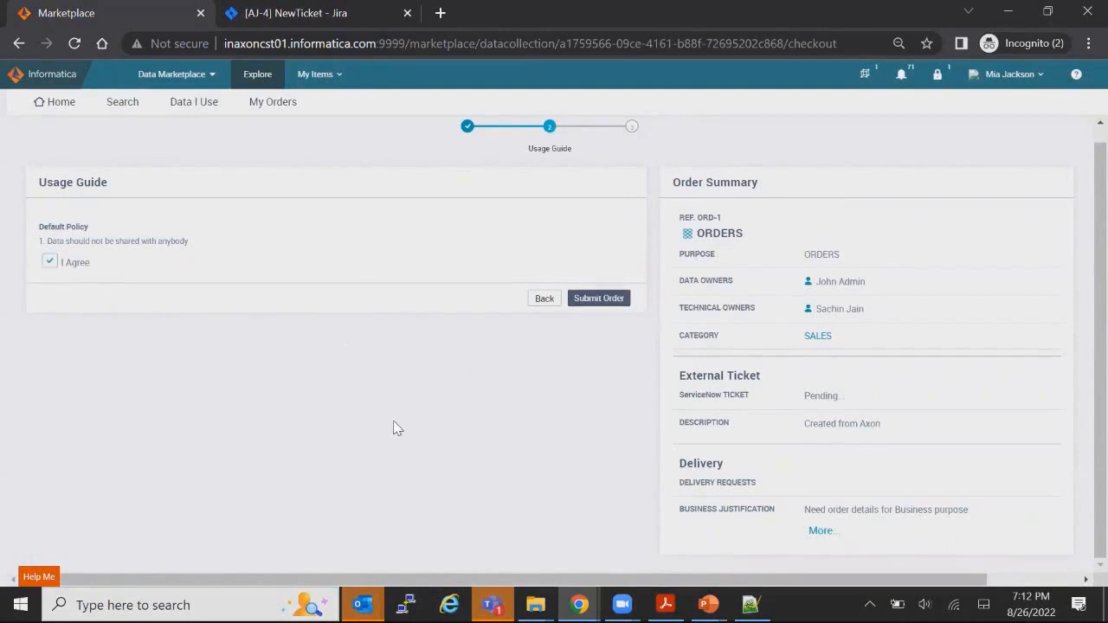
left_click(605, 303)
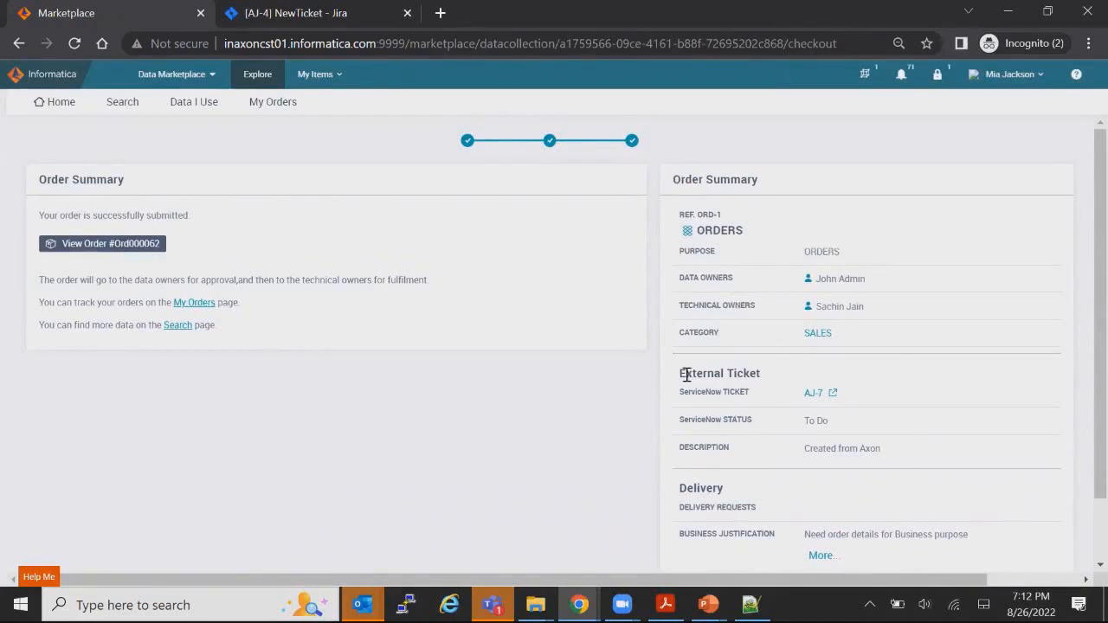
left_click_drag(686, 375, 747, 372)
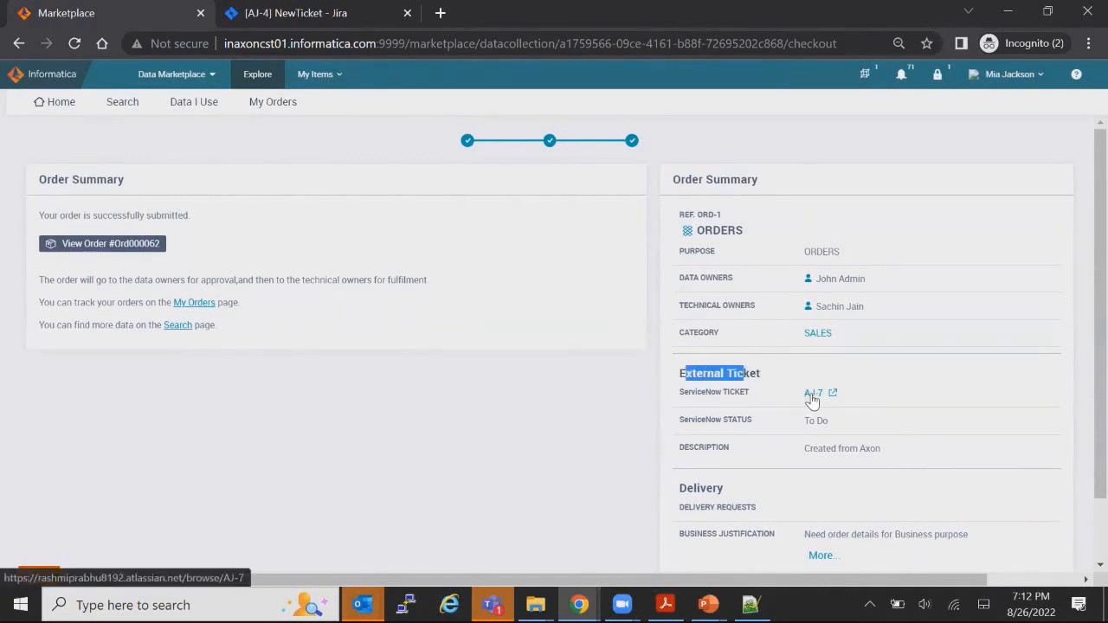
scroll(804, 403, "down", 2)
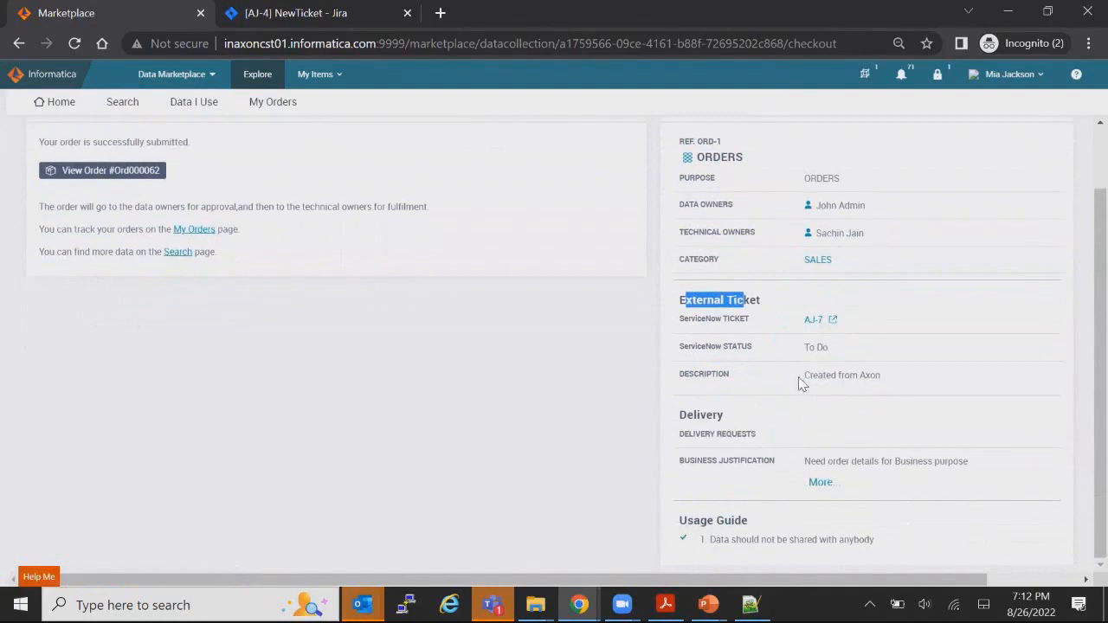
scroll(805, 504, "up", 2)
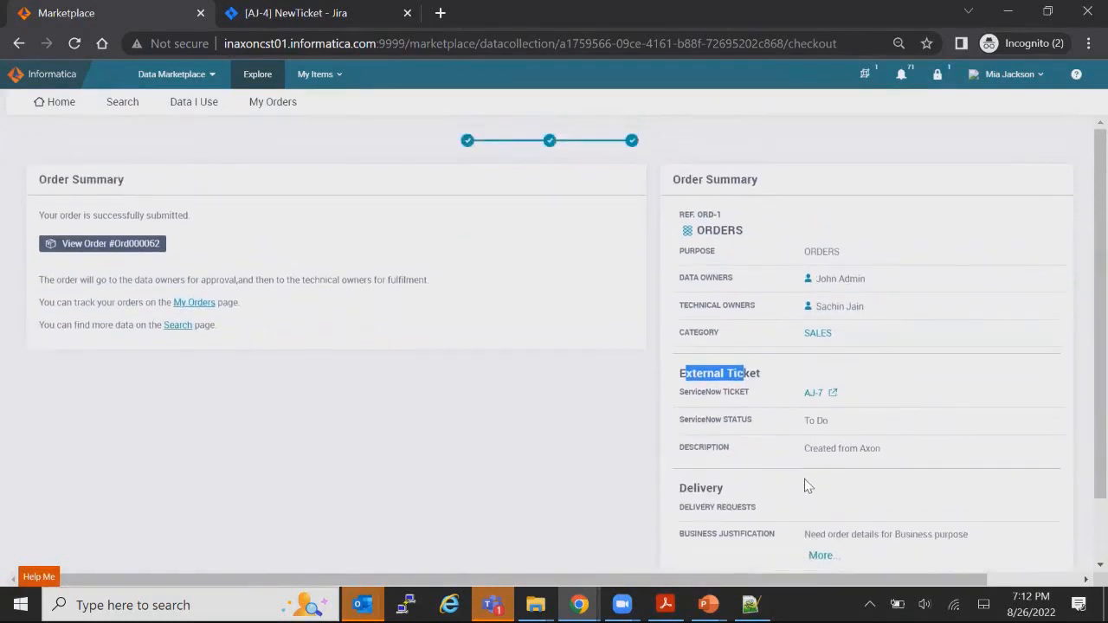
left_click(1039, 76)
left_click(996, 186)
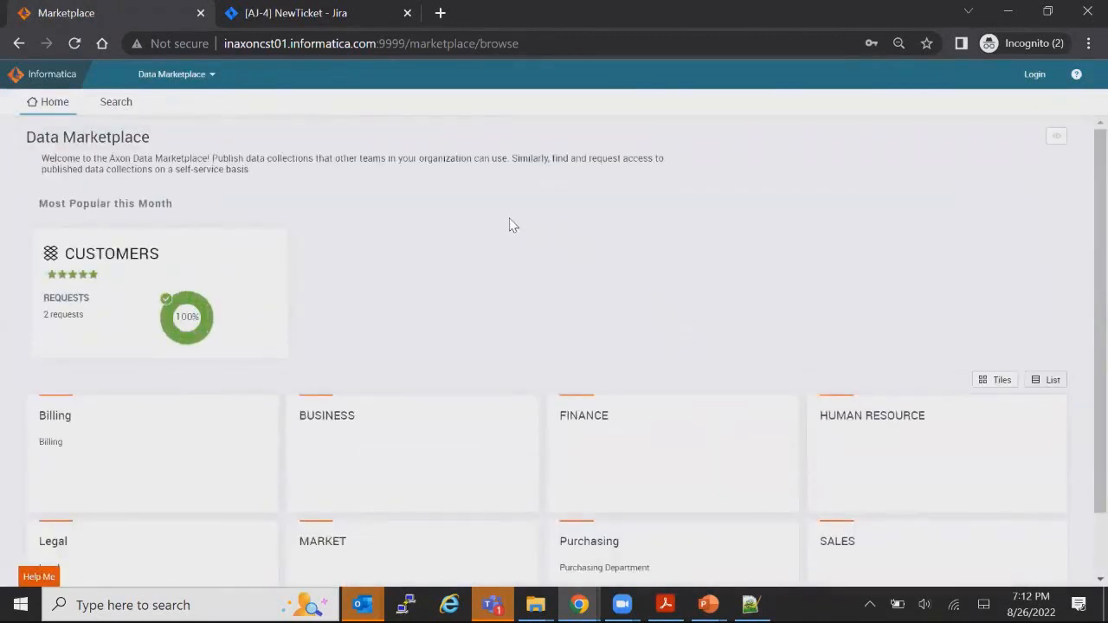
Step: Sign in with the saved data owner credentials
left_click(1034, 74)
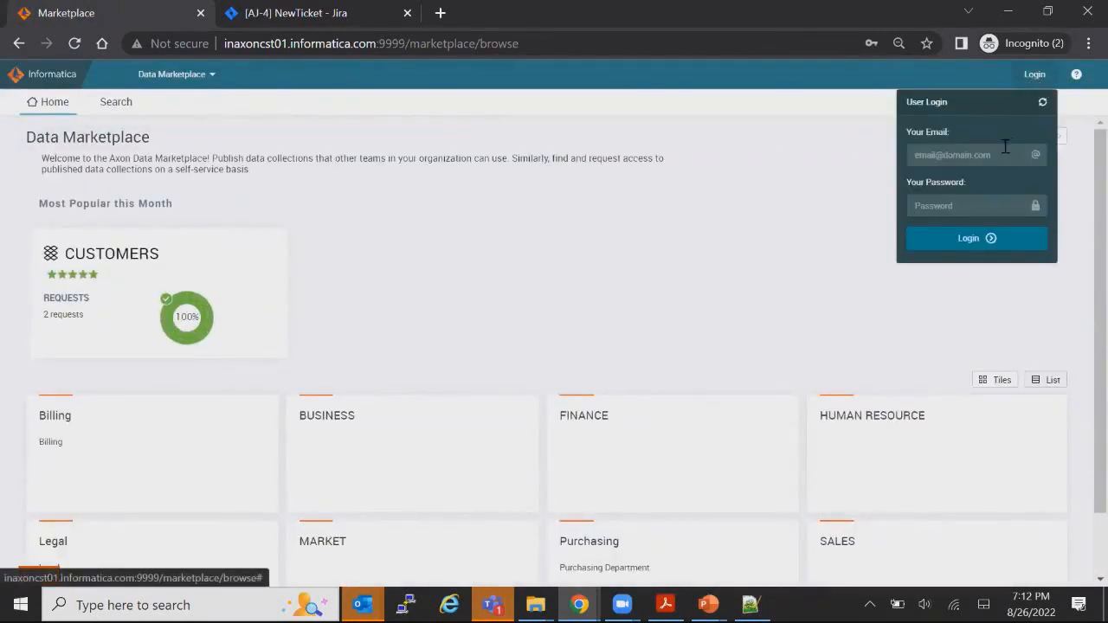
left_click(976, 204)
left_click(993, 259)
left_click(970, 242)
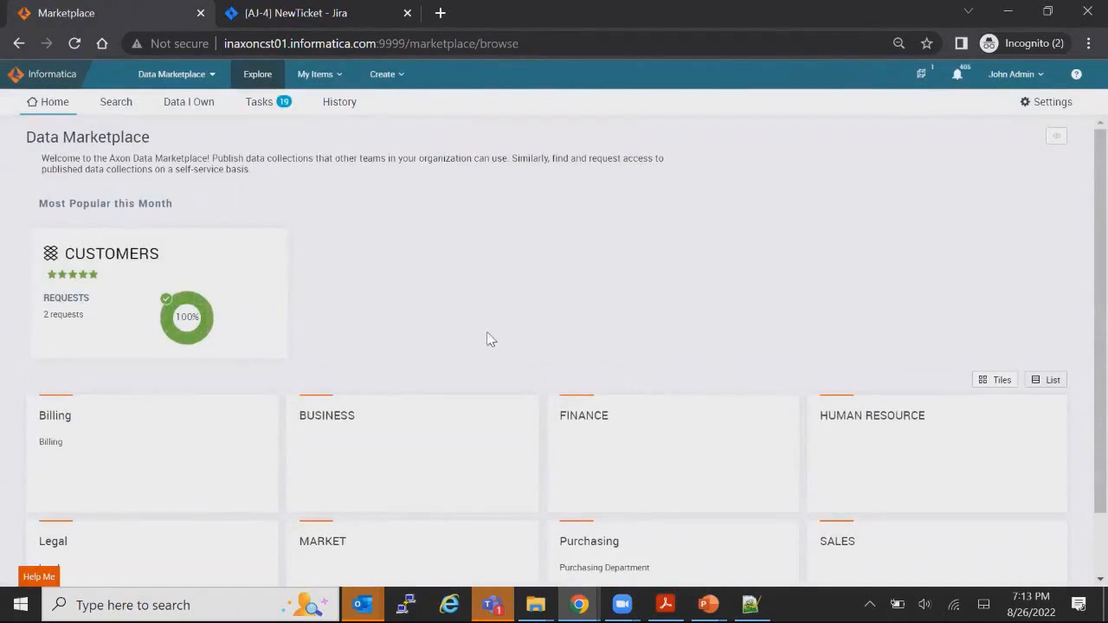
Step: Open pending order Ord000062 from the Approve task list and review its details
left_click(262, 102)
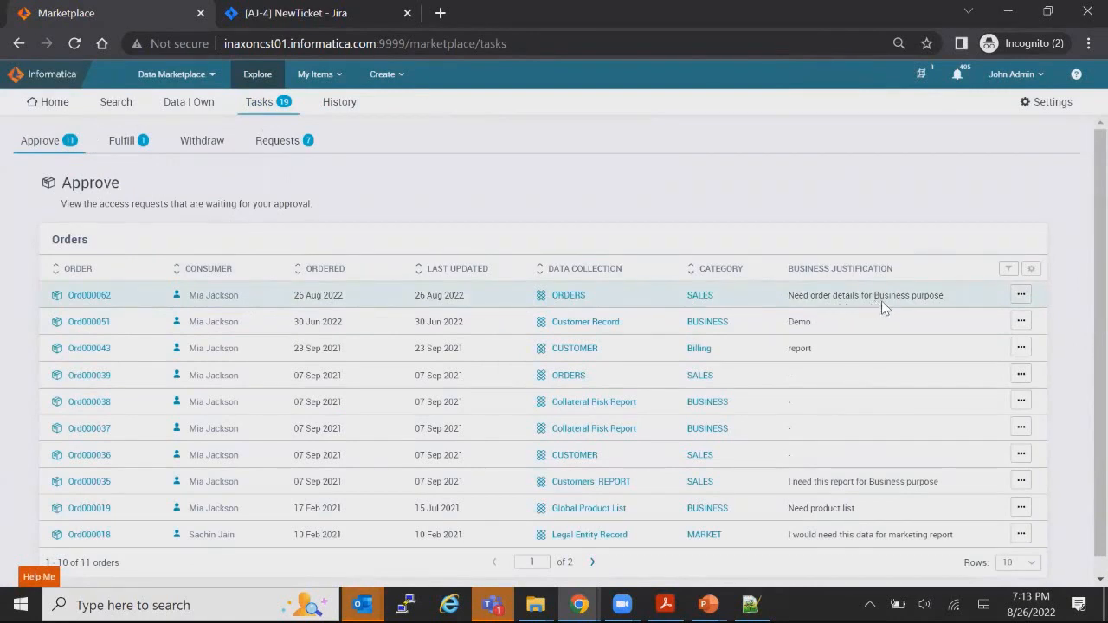
left_click(92, 297)
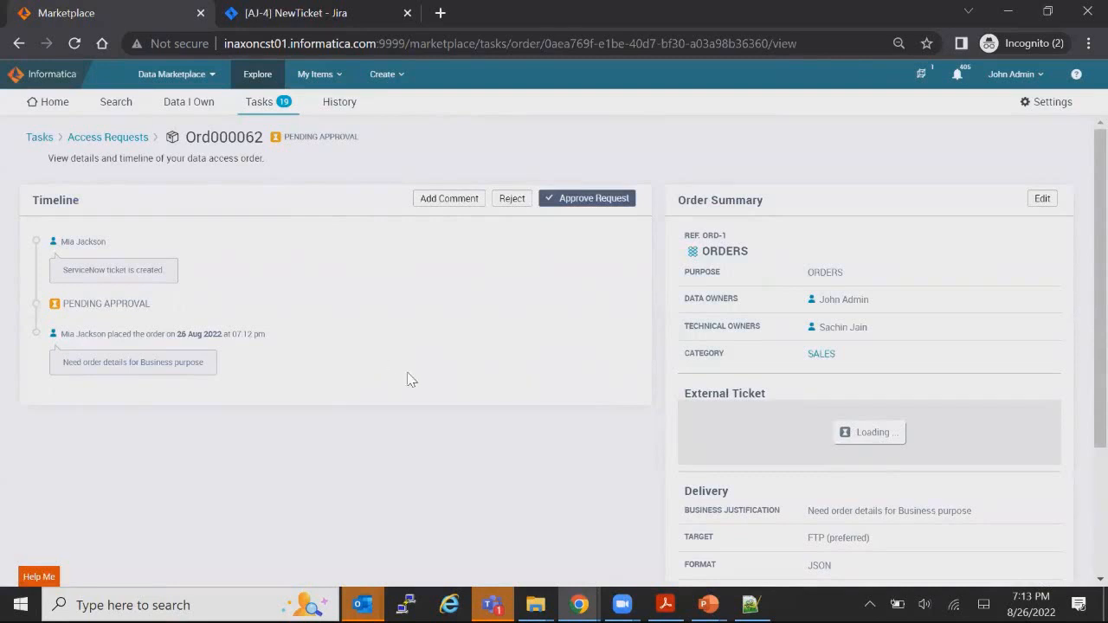
scroll(458, 346, "down", 1)
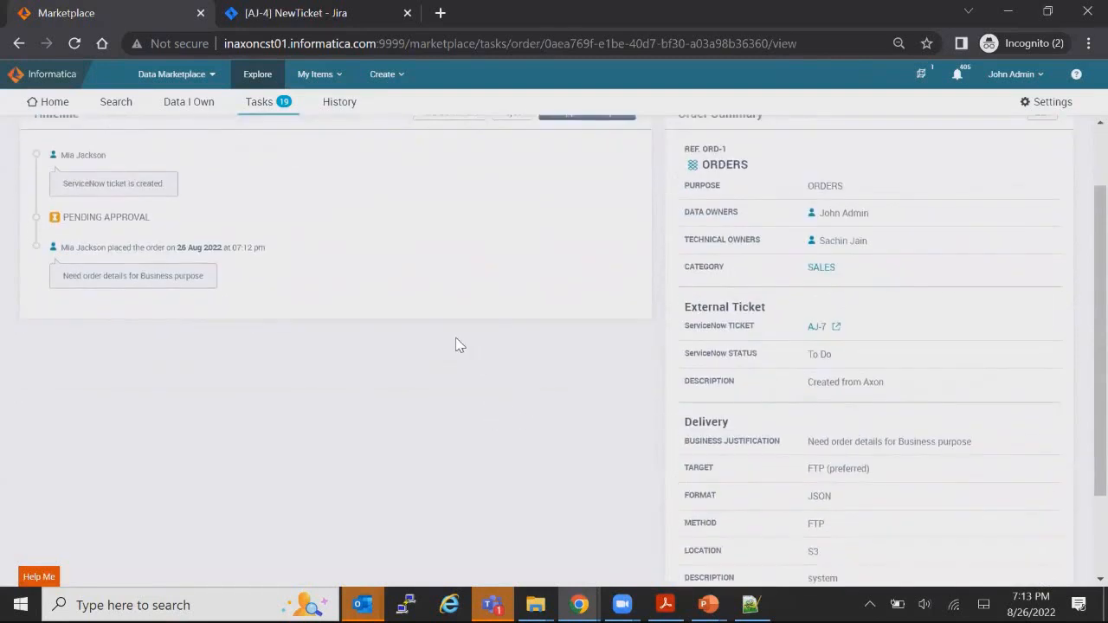
scroll(459, 346, "up", 1)
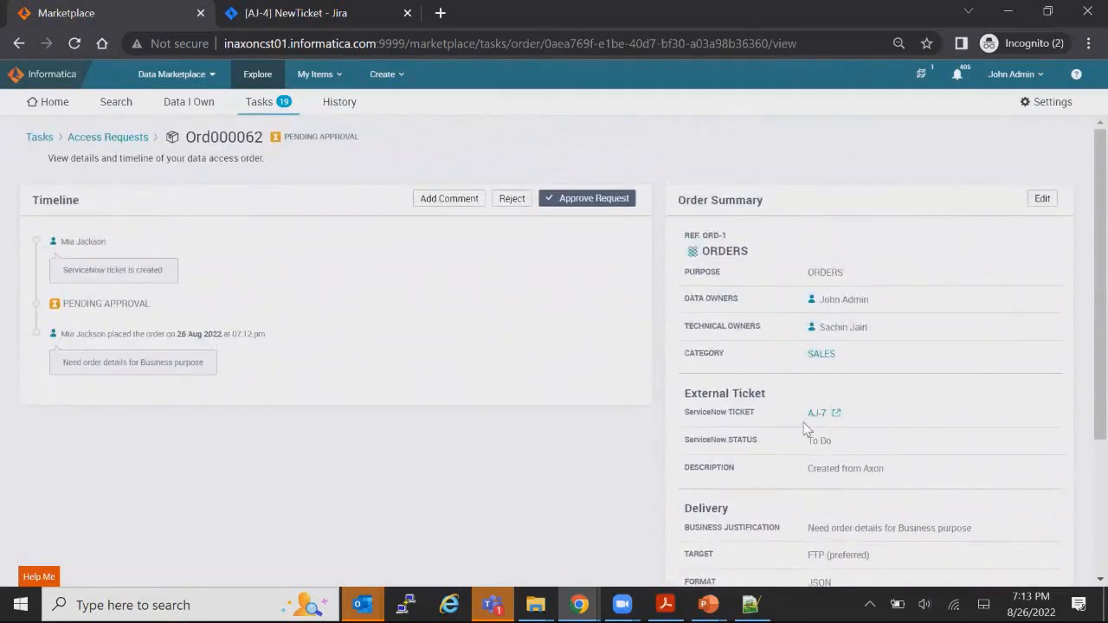
scroll(803, 435, "down", 2)
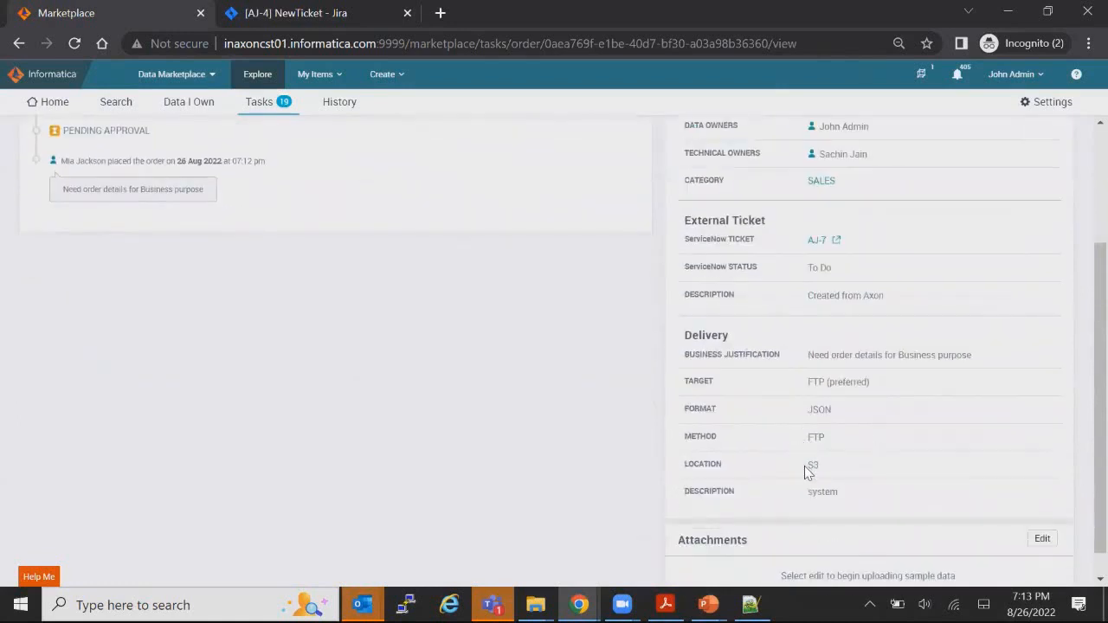
scroll(717, 459, "up", 2)
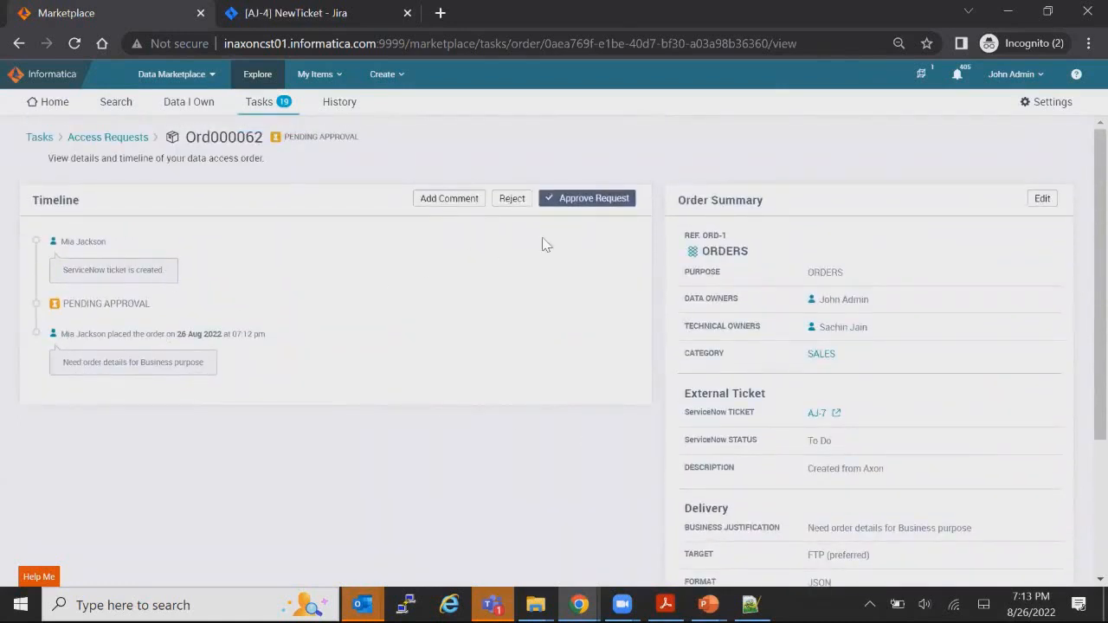
Step: Approve Ord000062 with the comment 'Approved', moving it to Fulfillment Stage
left_click(597, 201)
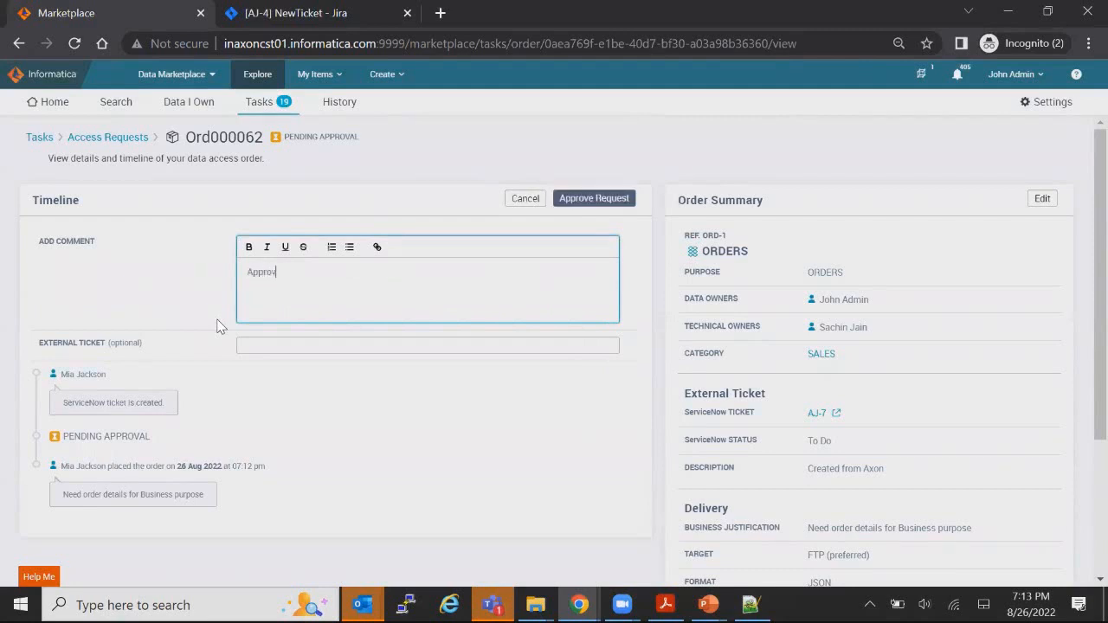
type("Approved")
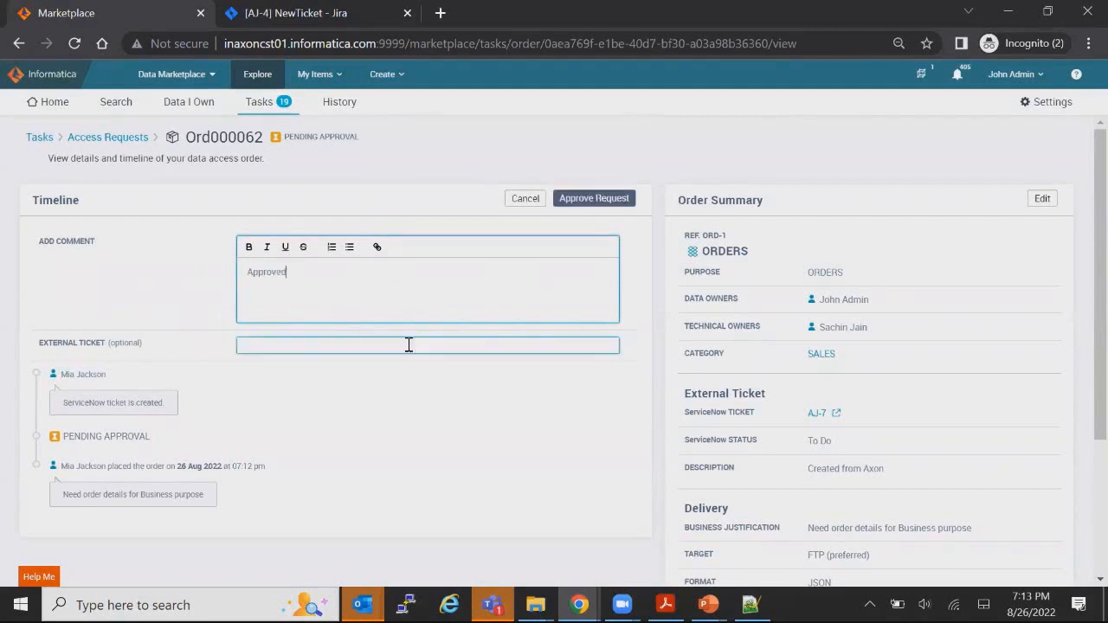
left_click(604, 204)
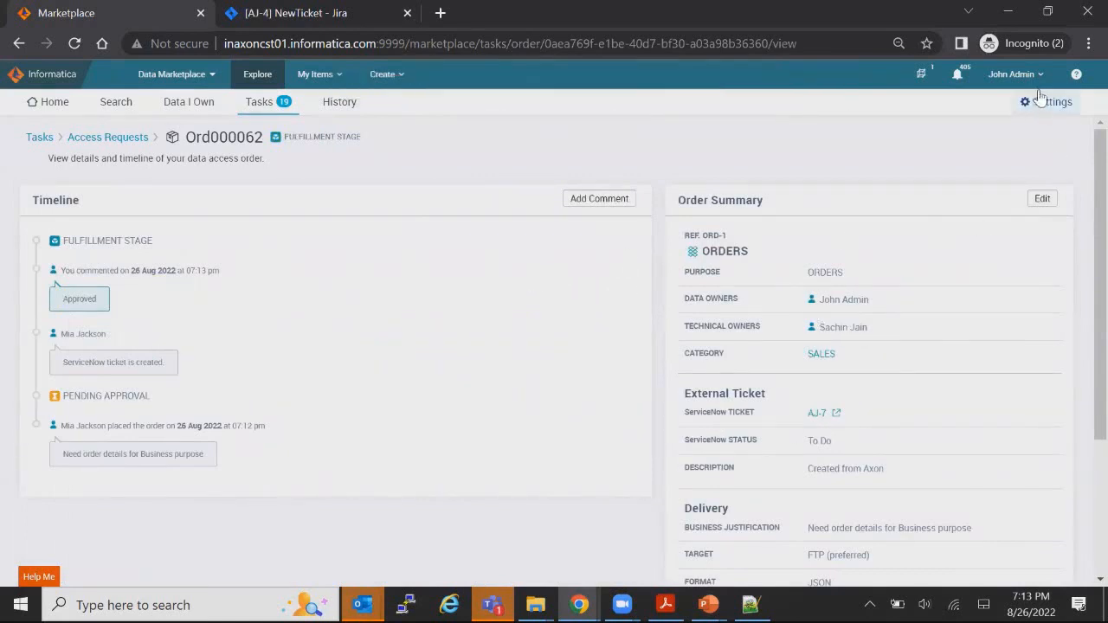
Step: Switch from the data owner to the technical owner account and view the empty Tasks approval list
left_click(1015, 74)
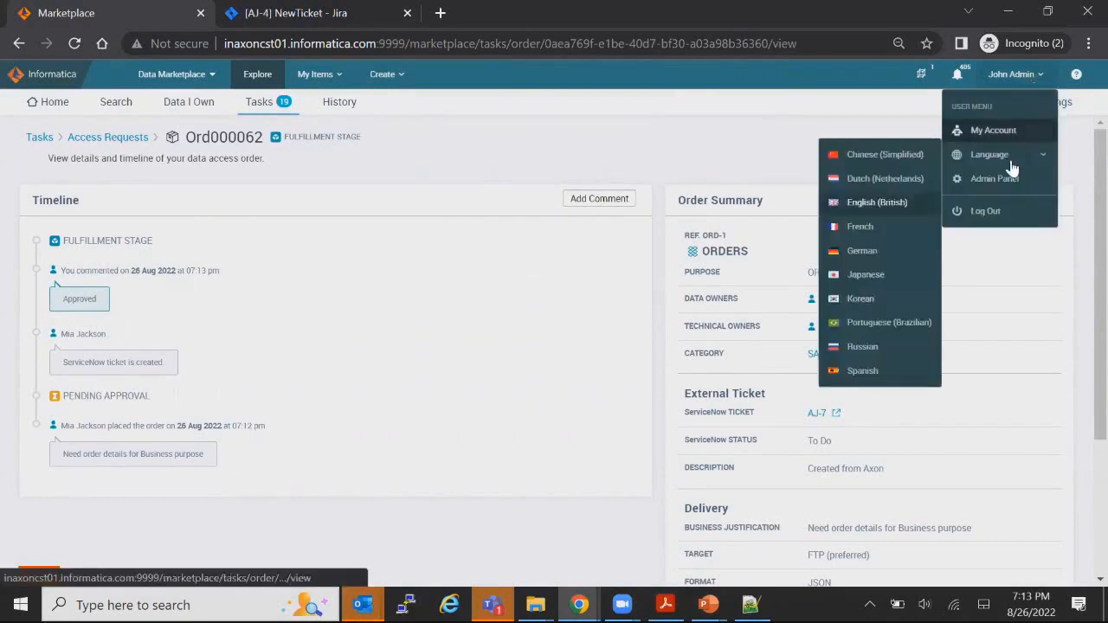
left_click(995, 211)
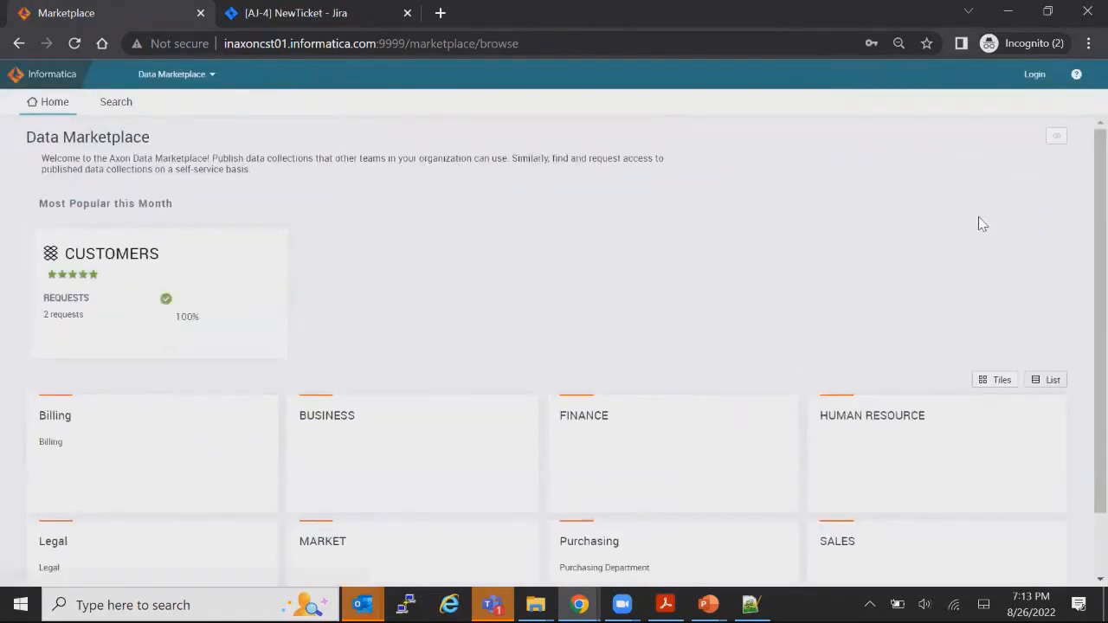
left_click(1035, 74)
left_click(988, 153)
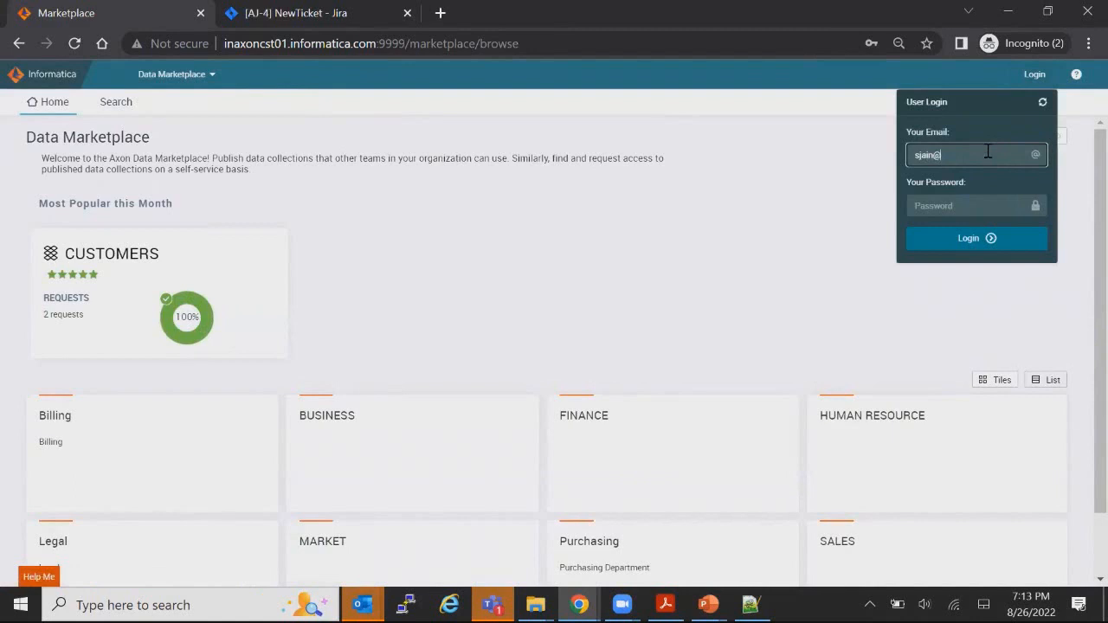
left_click(1030, 243)
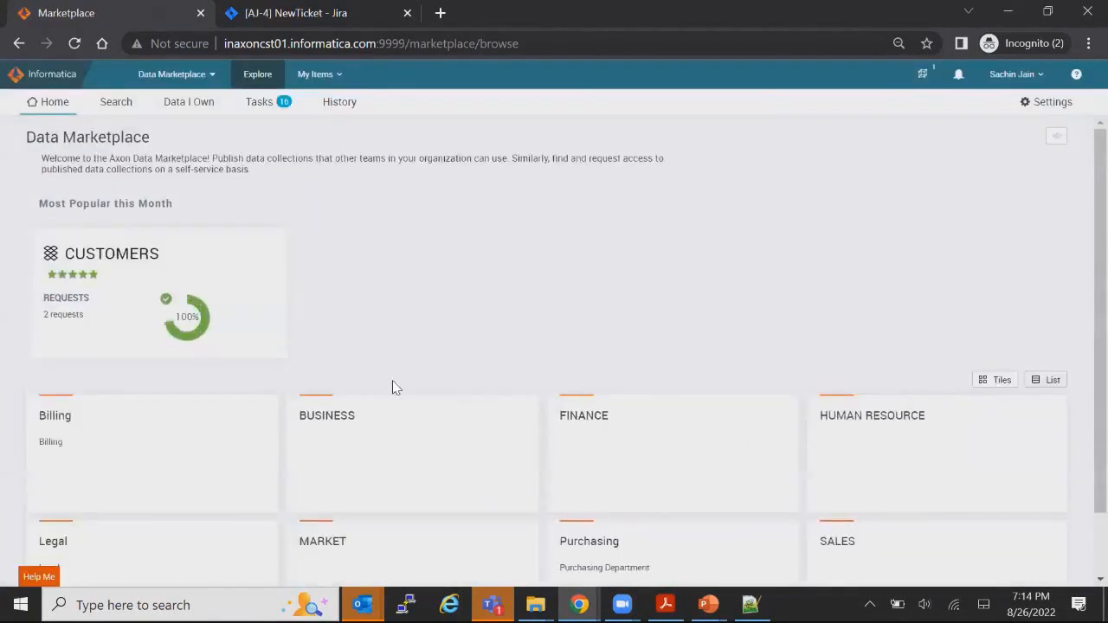
left_click(259, 103)
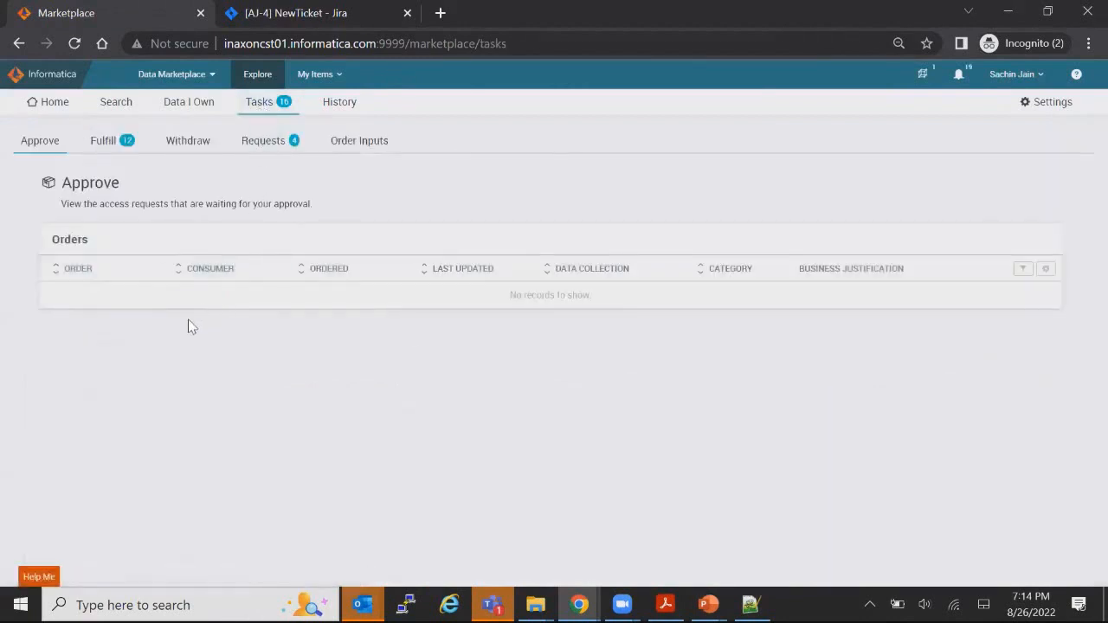
Step: Open Ord000062 from its ready-to-fulfil workflow notification and review the AJ-7 ticket panel
left_click(194, 113)
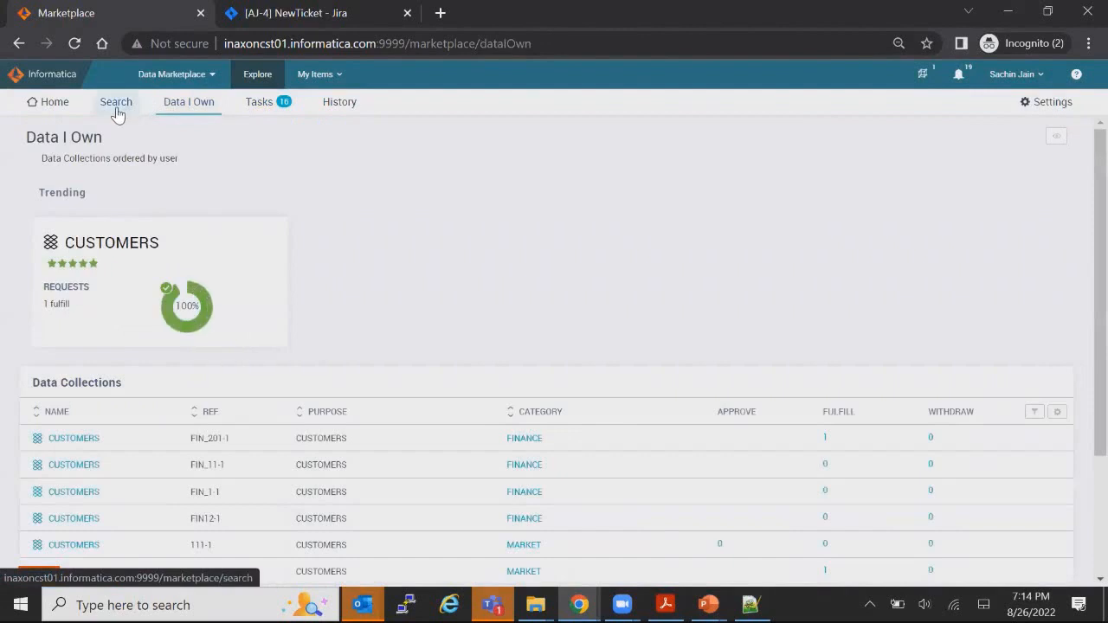
left_click(116, 106)
left_click(960, 78)
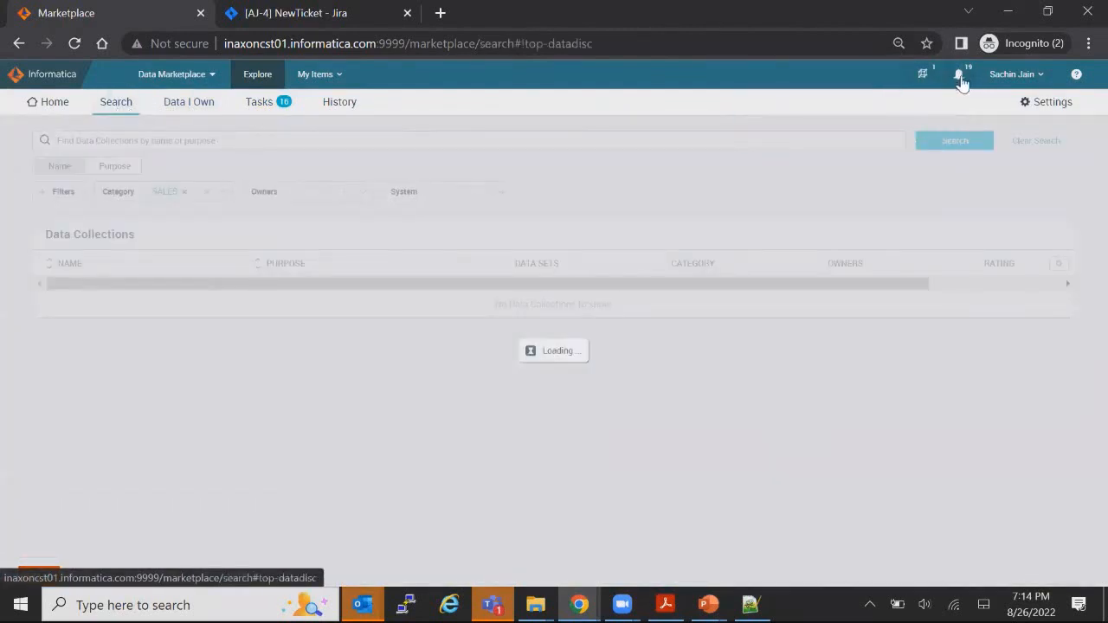
left_click(839, 104)
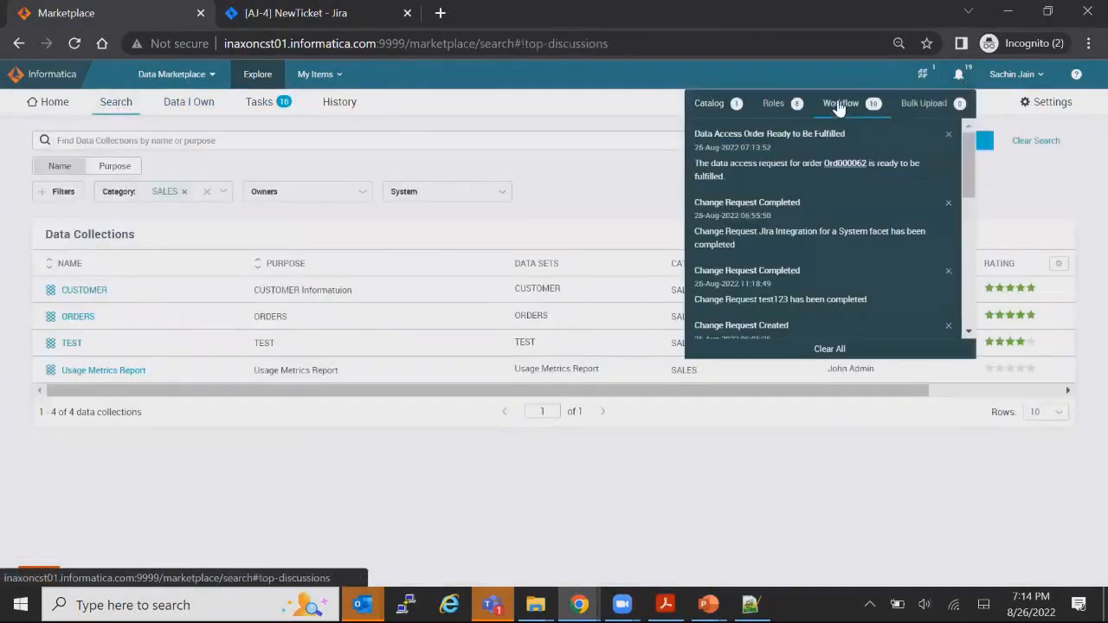
left_click(848, 164)
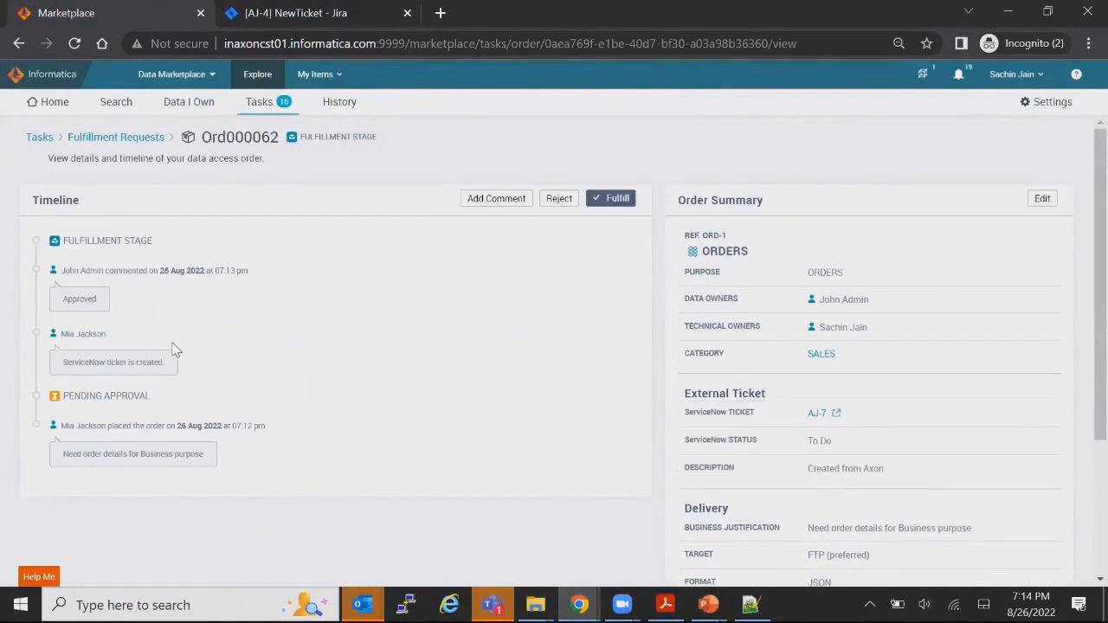
scroll(375, 375, "down", 2)
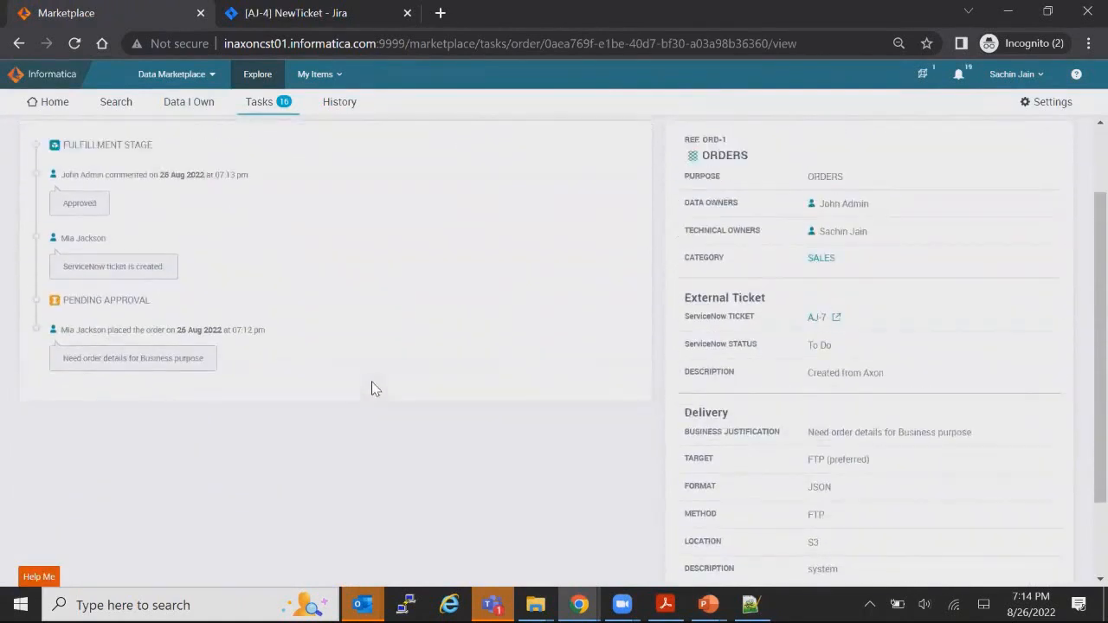
scroll(376, 385, "up", 2)
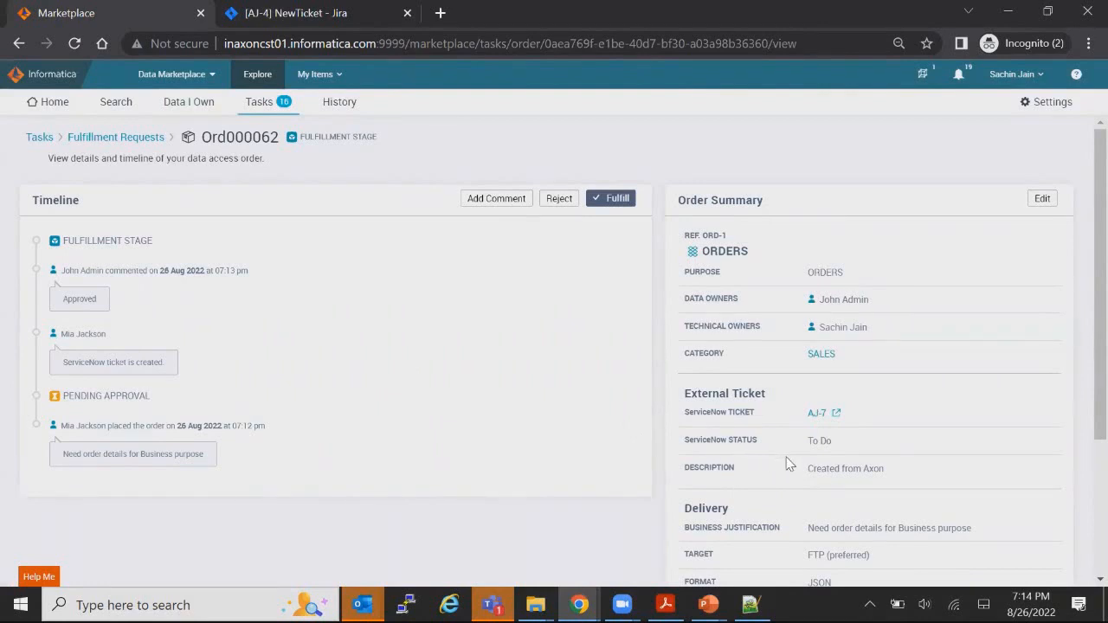
Step: Open Jira issue AJ-7, assign it to yourself, and move its status to Done
left_click(818, 414)
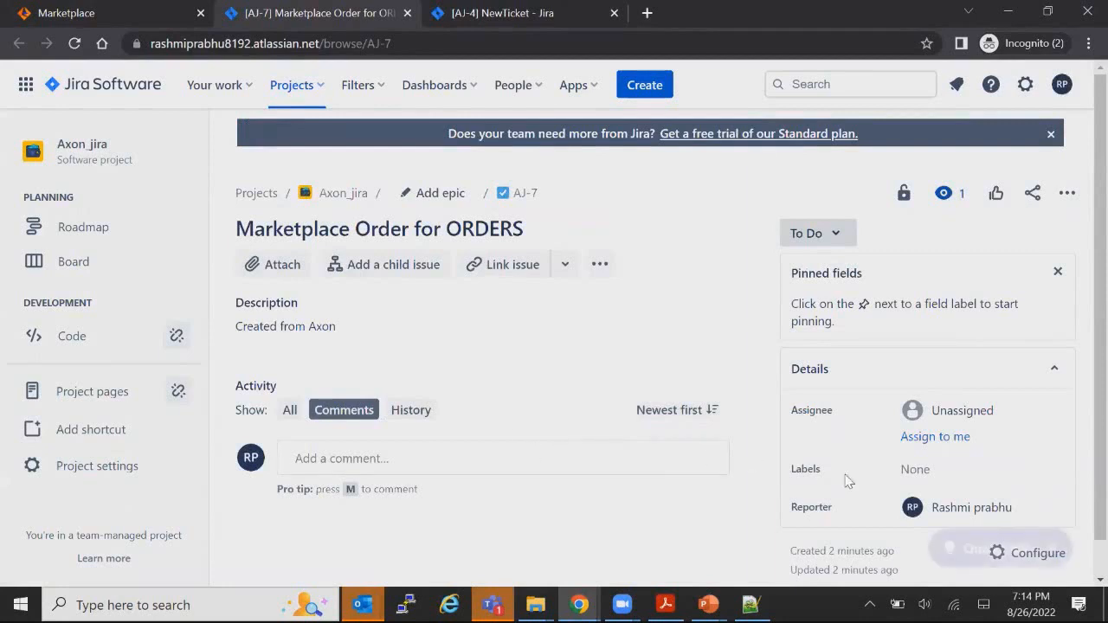
left_click(920, 439)
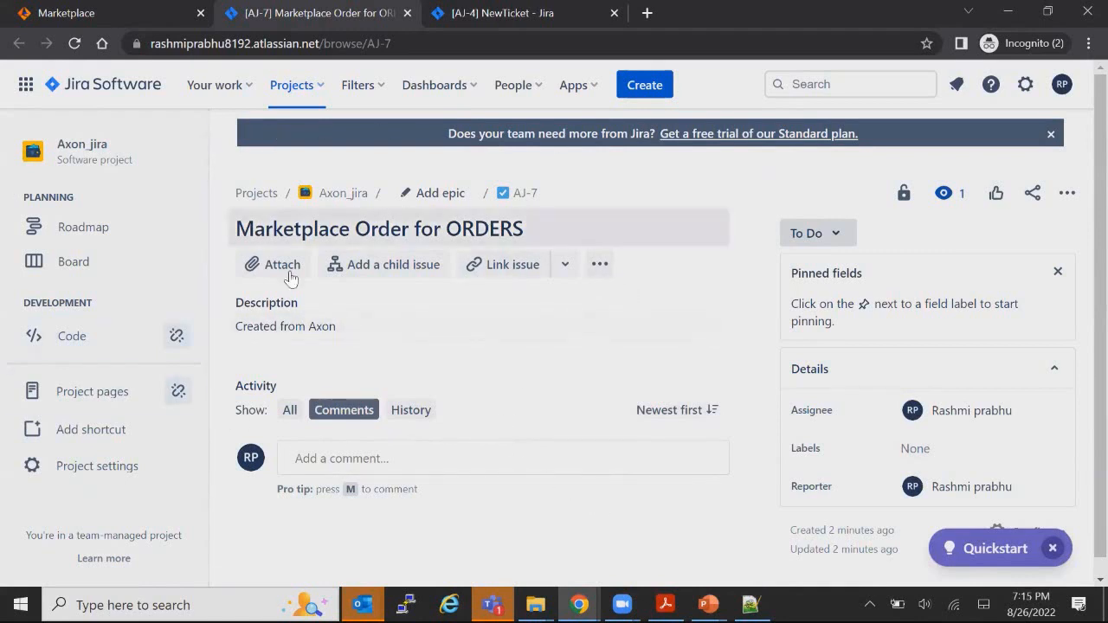
left_click(828, 233)
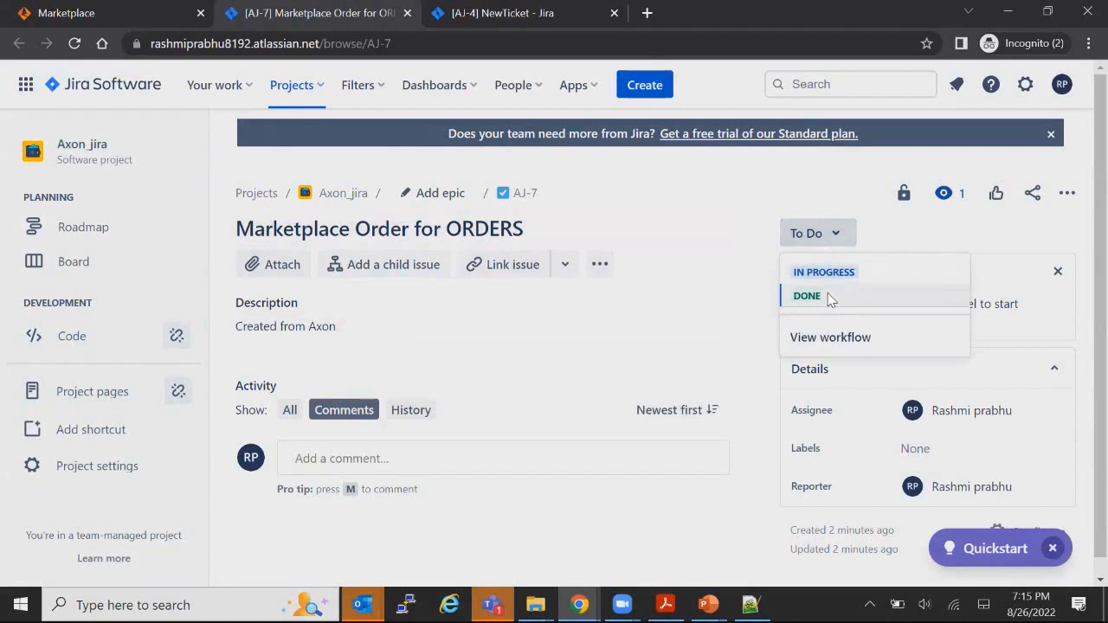
left_click(807, 296)
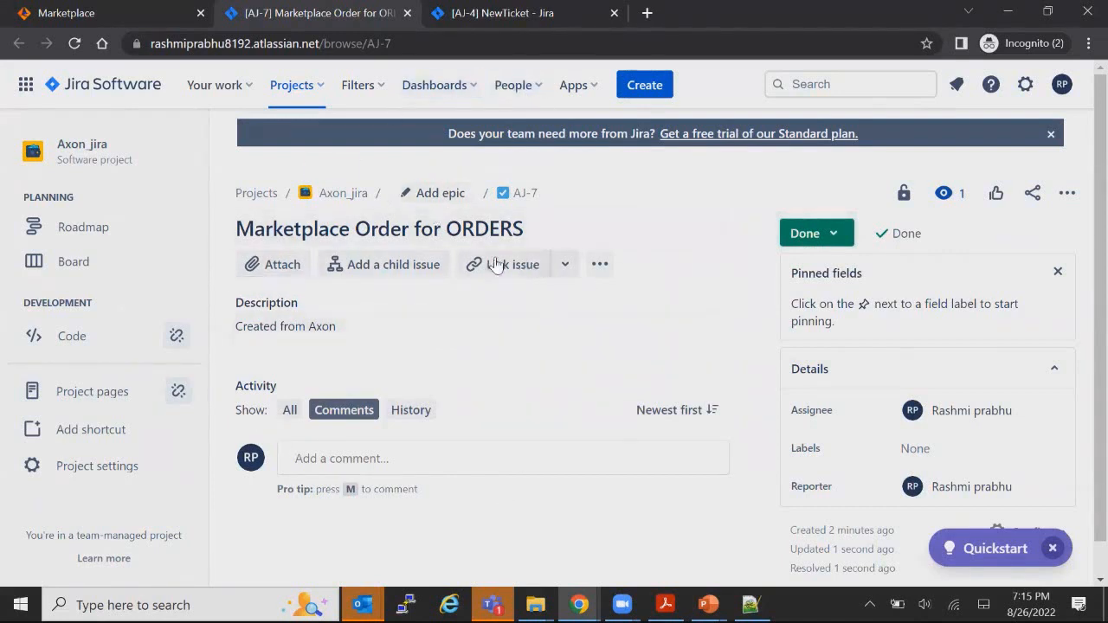
Step: Discard an empty comment on AJ-7 and return to the Ord000062 marketplace page
left_click(492, 456)
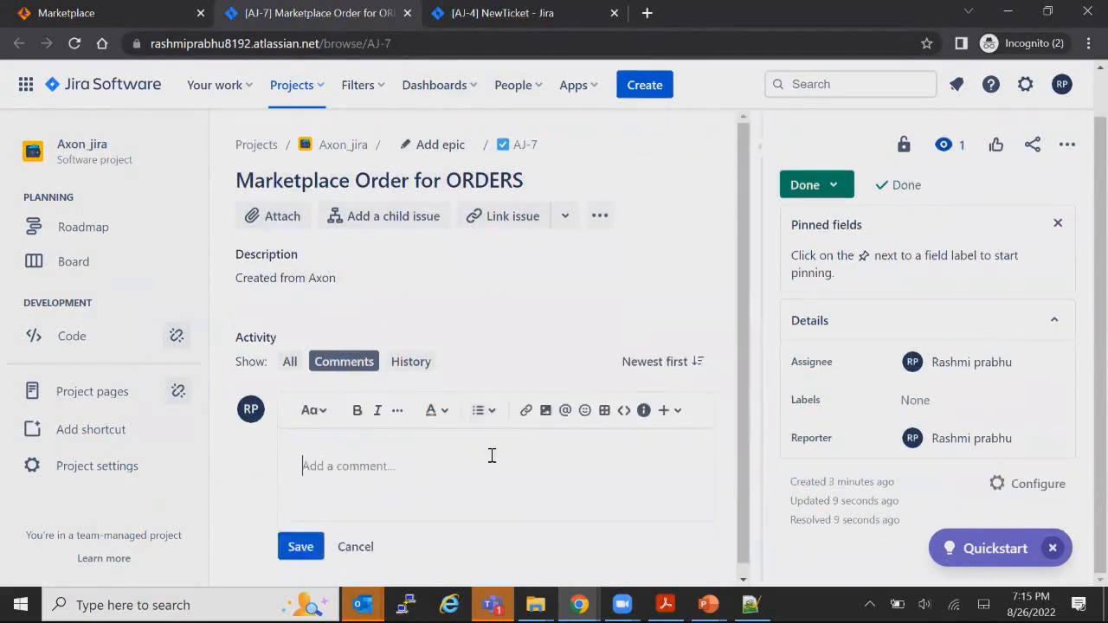
left_click(355, 547)
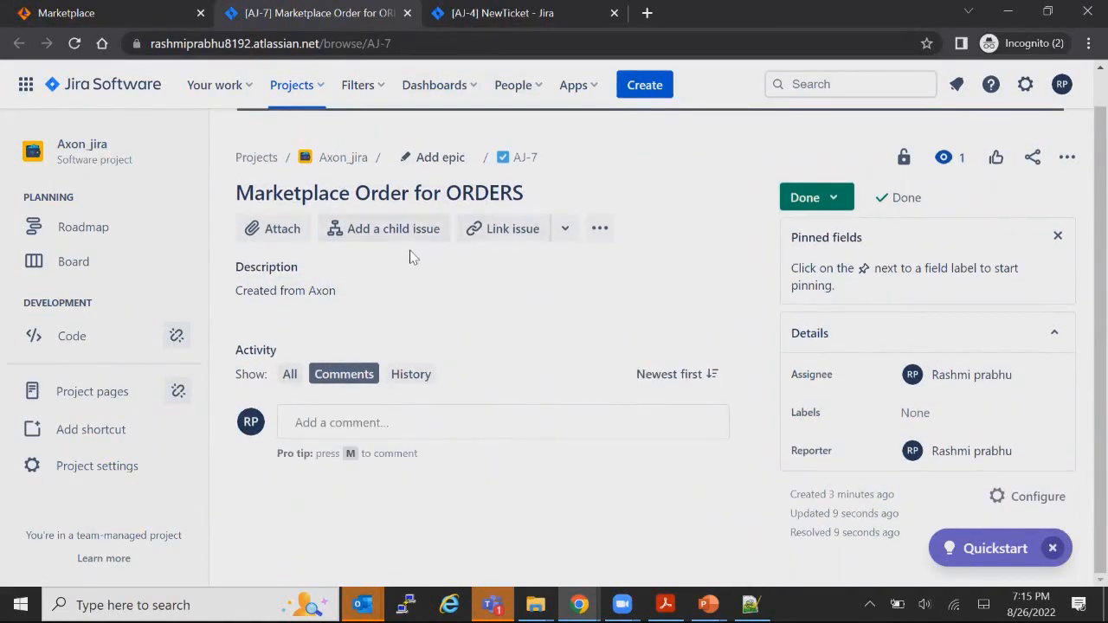
left_click(129, 14)
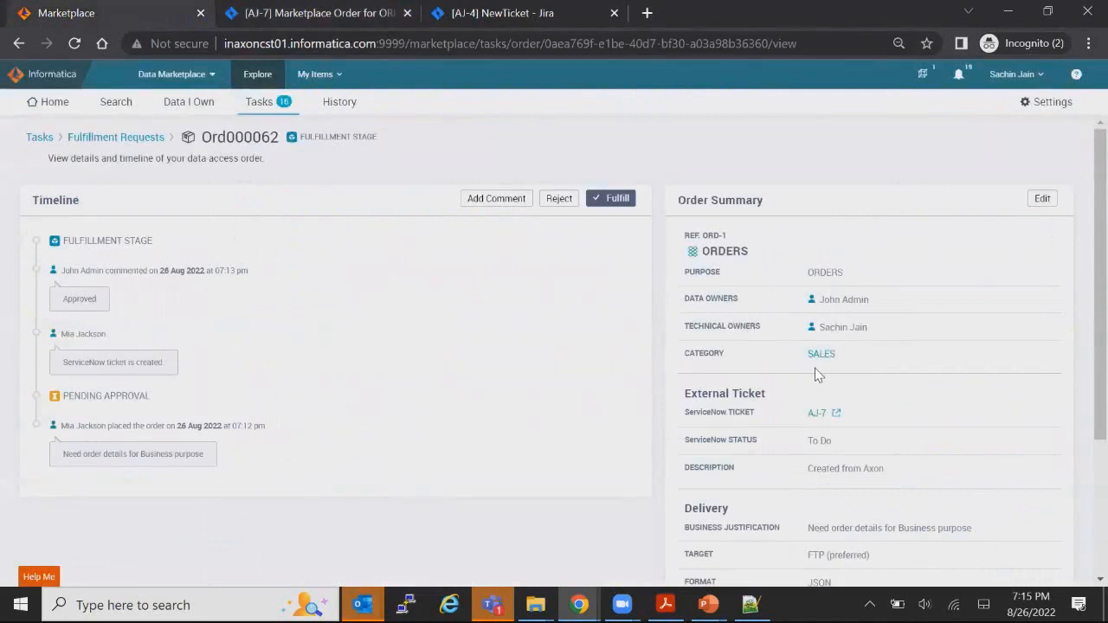
Step: Fulfill Ord000062 with the comment 'Have provided the details', marking it Order Fulfilled
left_click(613, 198)
left_click(304, 424)
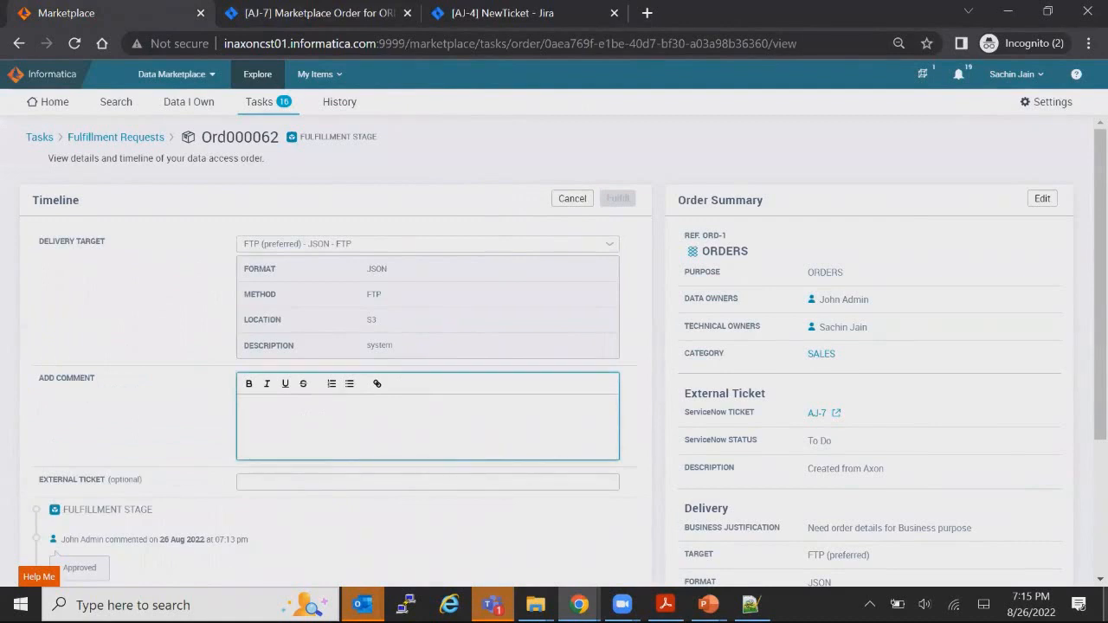
type("Have pro")
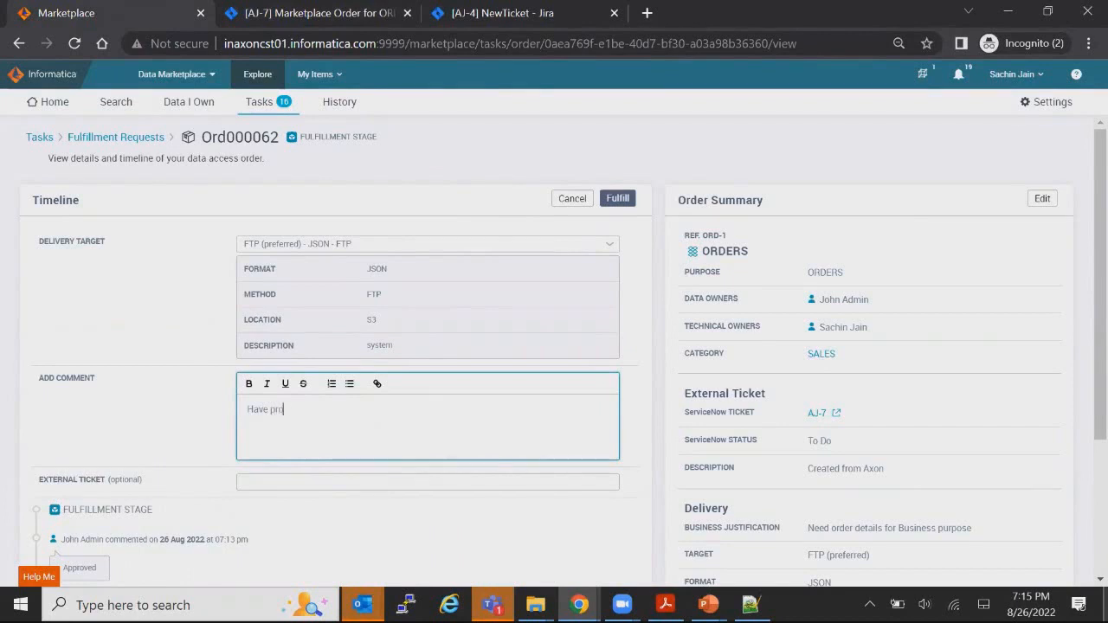
type("vided the details")
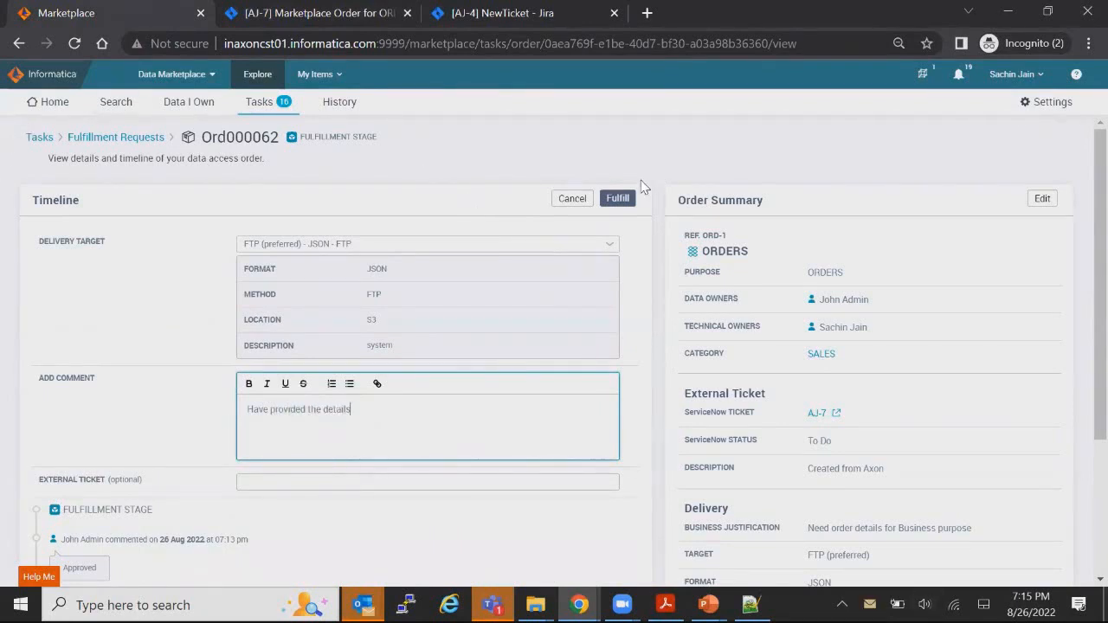
left_click(619, 199)
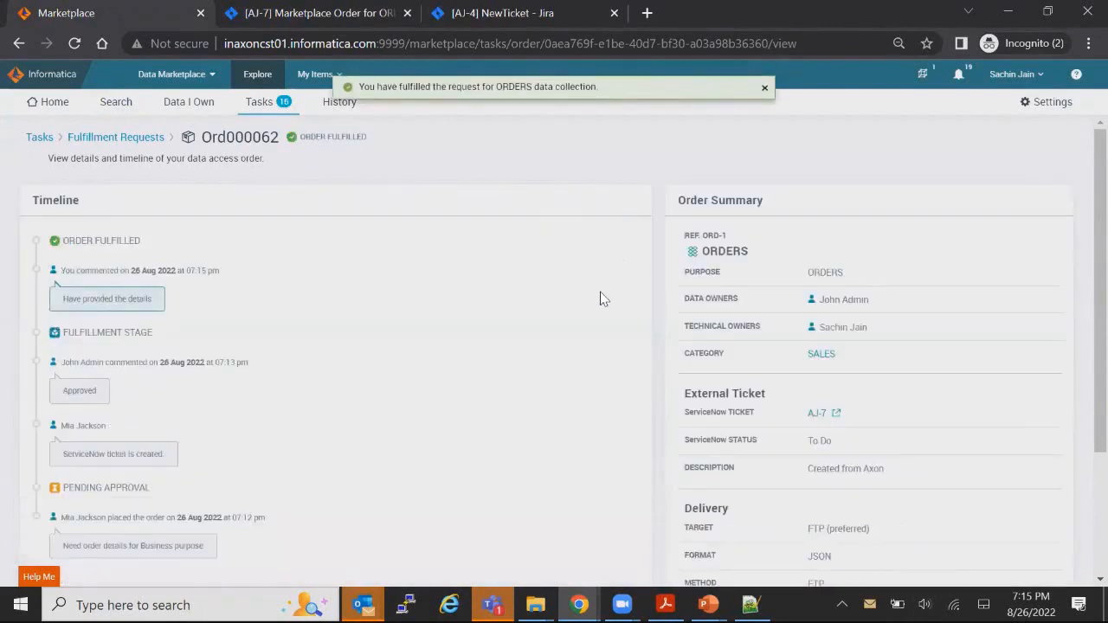
Step: Confirm the linked ticket AJ-7 shows status Done, then open the account menu
scroll(586, 320, "down", 2)
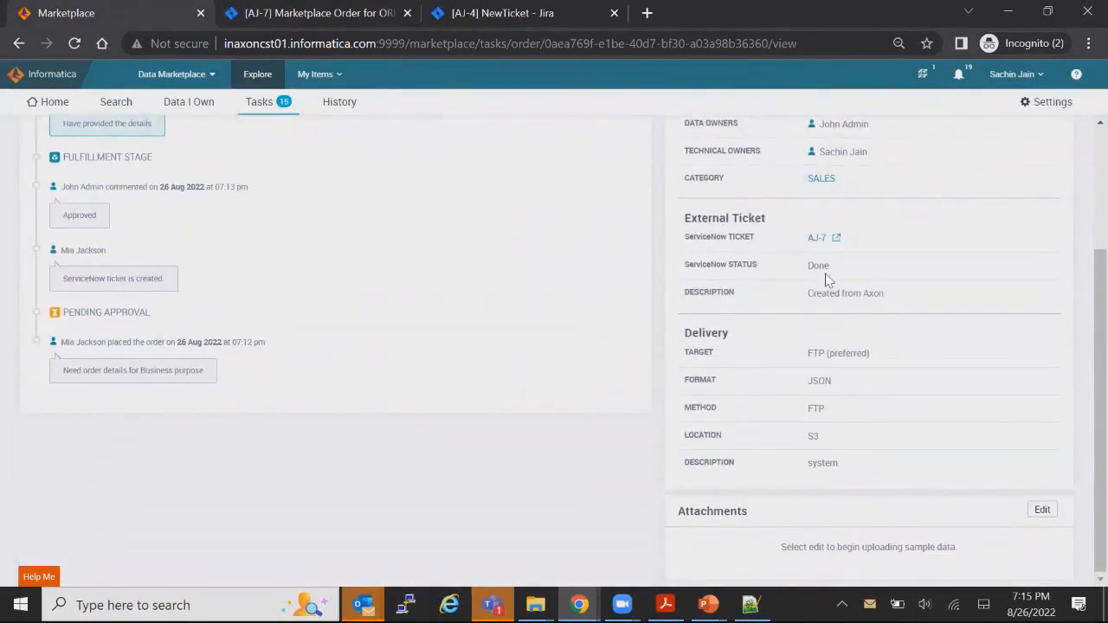
left_click_drag(830, 275, 804, 274)
left_click_drag(818, 294, 873, 296)
scroll(465, 324, "up", 2)
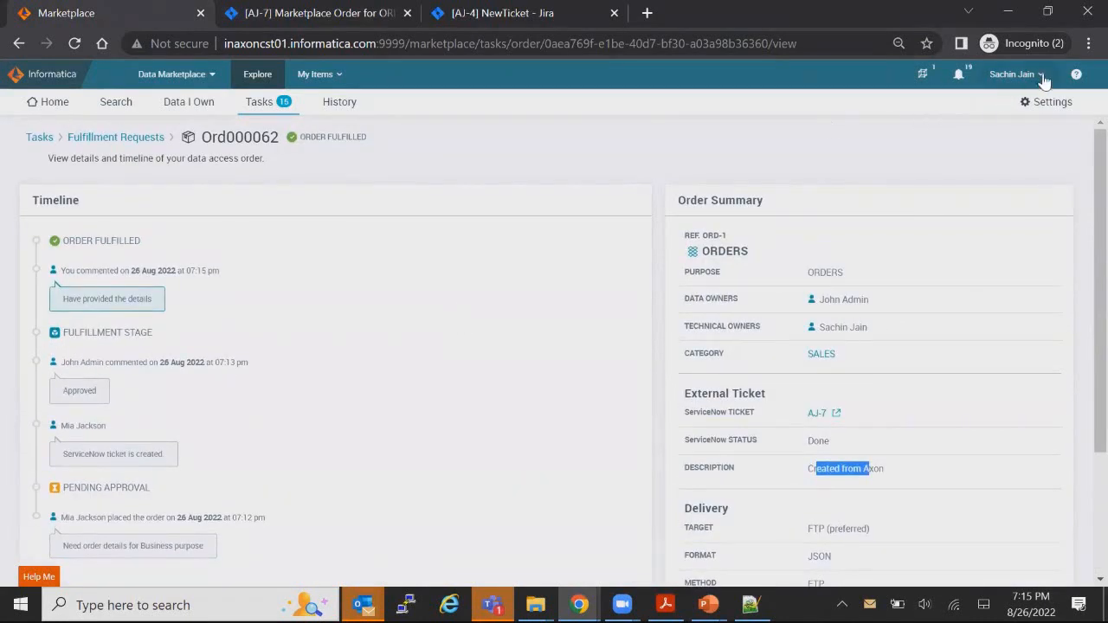
left_click(1013, 74)
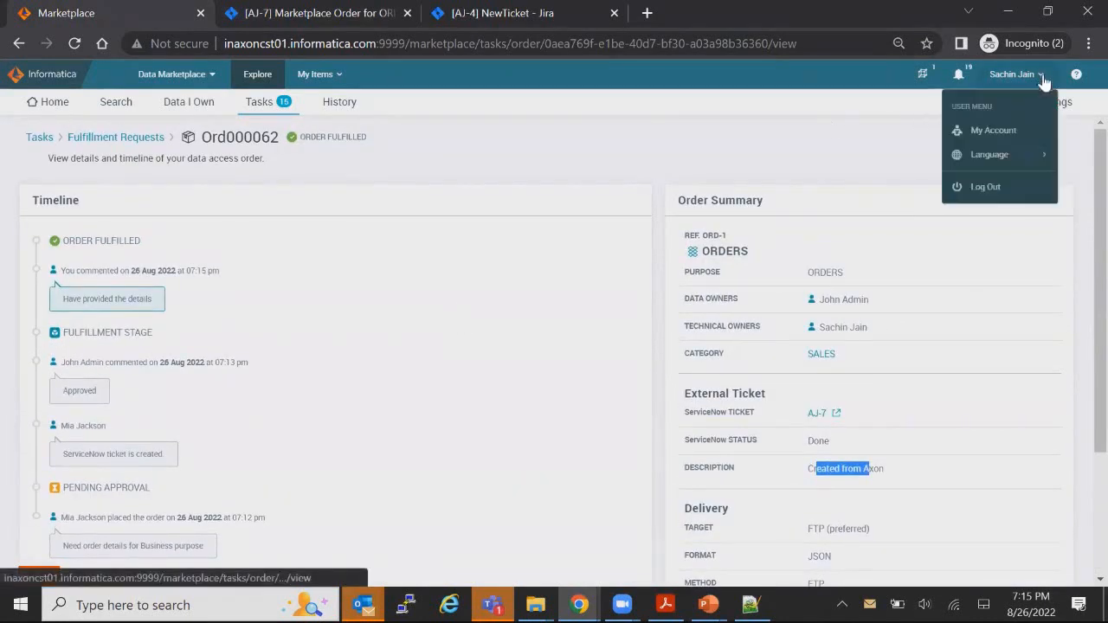
Step: Log out and sign back in with the data consumer's email
left_click(984, 188)
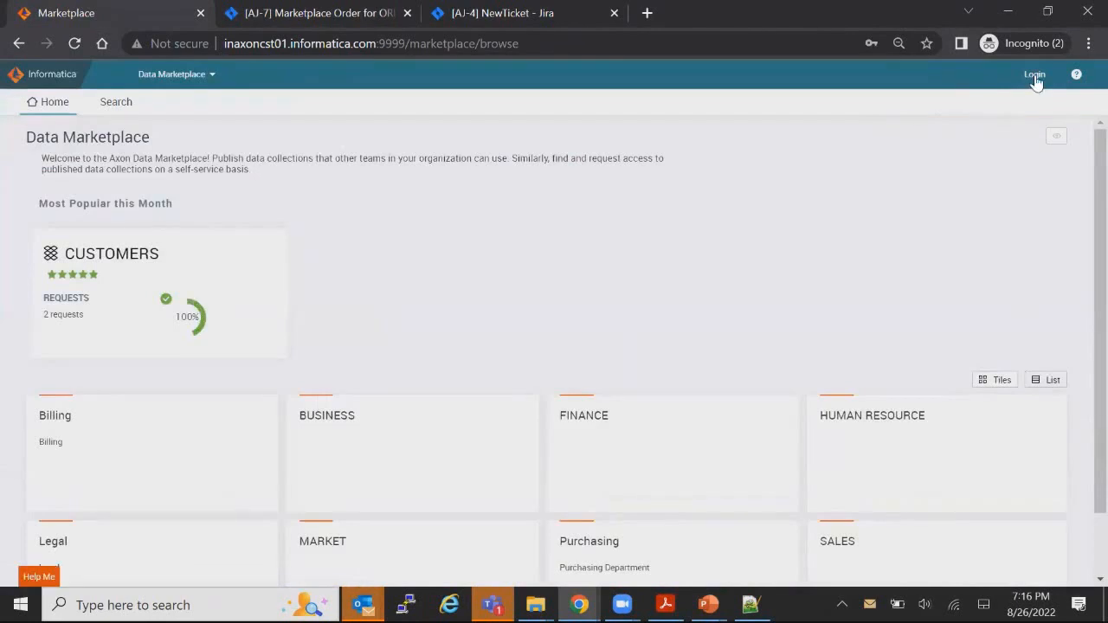
left_click(1035, 78)
left_click(991, 158)
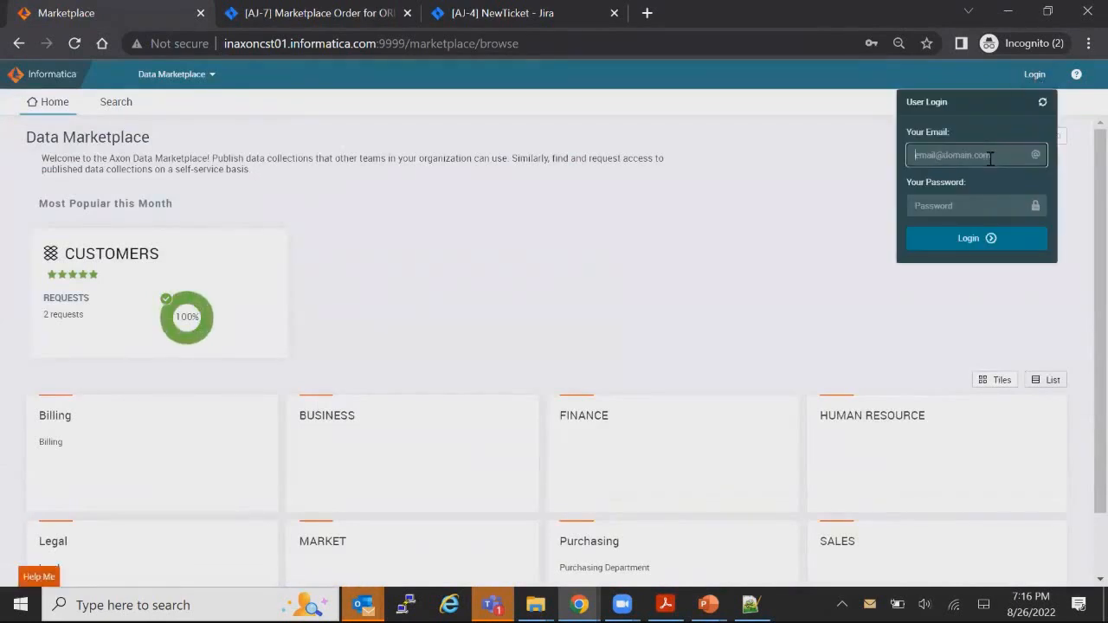
type("m")
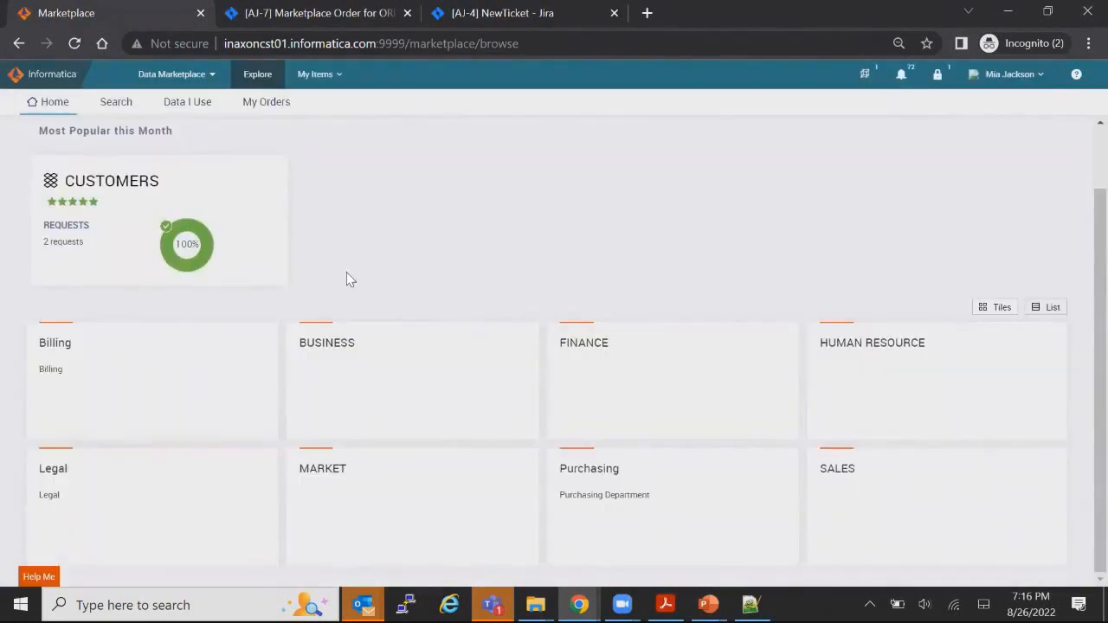
Step: Show the Workflow notifications announcing order Ord000062 for ORDERS as fulfilled
scroll(361, 279, "up", 1)
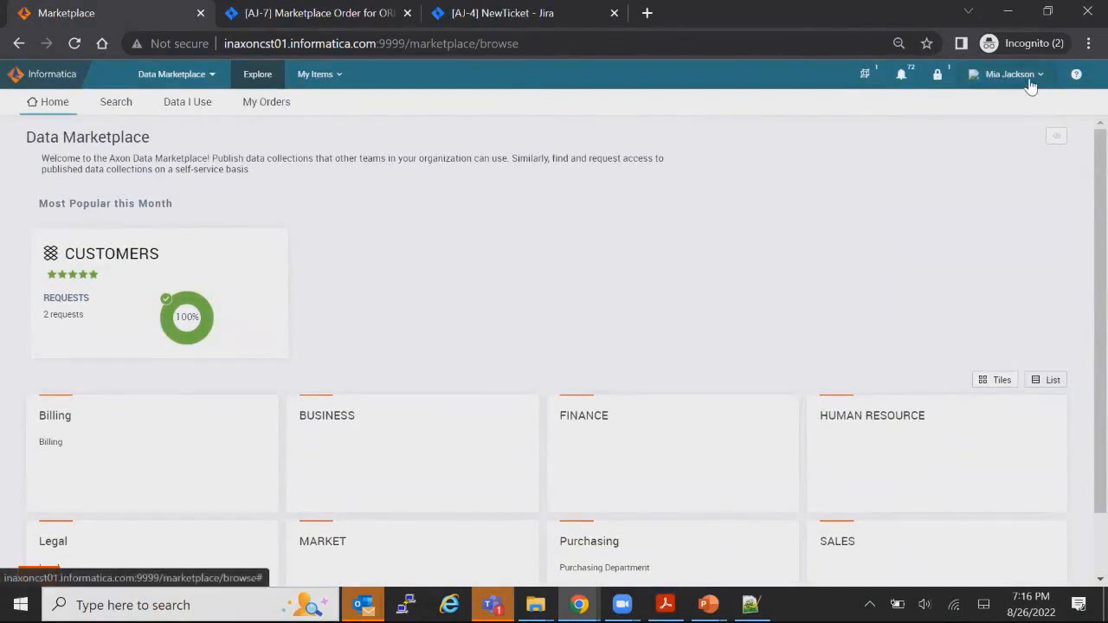
left_click(901, 74)
left_click(784, 103)
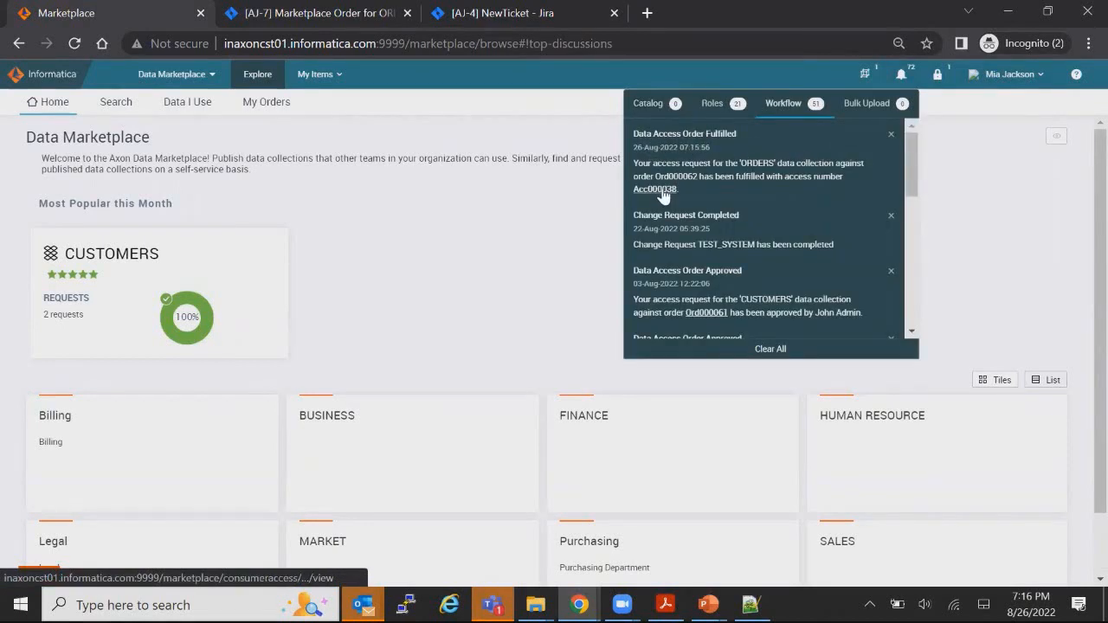
Step: Open access Acc000038 and review it: AVAILABLE, JSON over FTP delivery, ticket AJ-7 Done
left_click(663, 193)
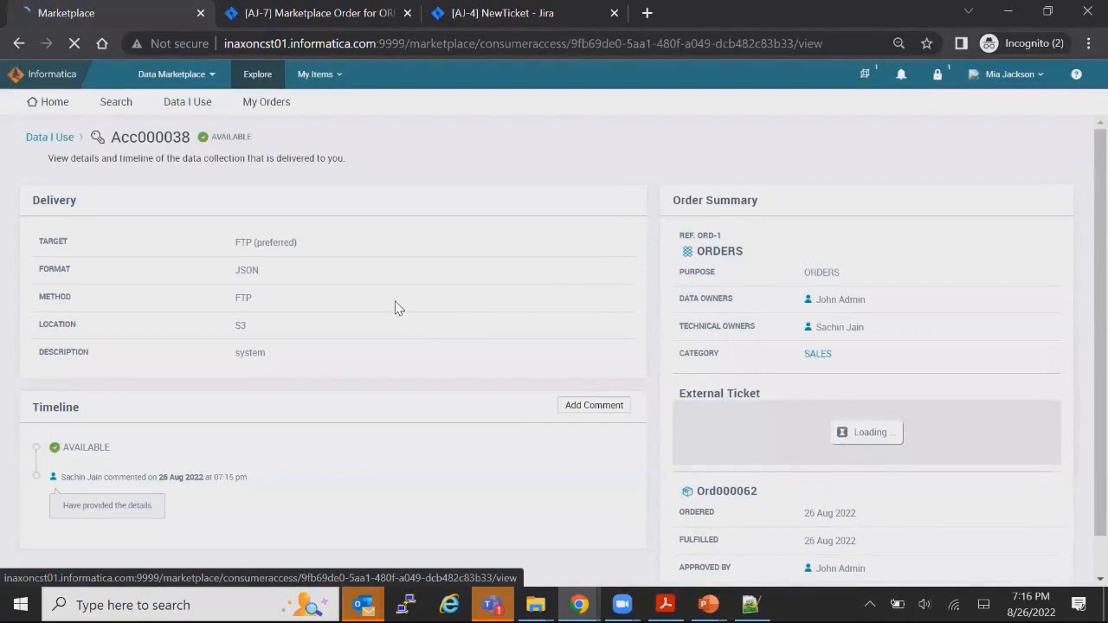
left_click_drag(185, 136, 268, 147)
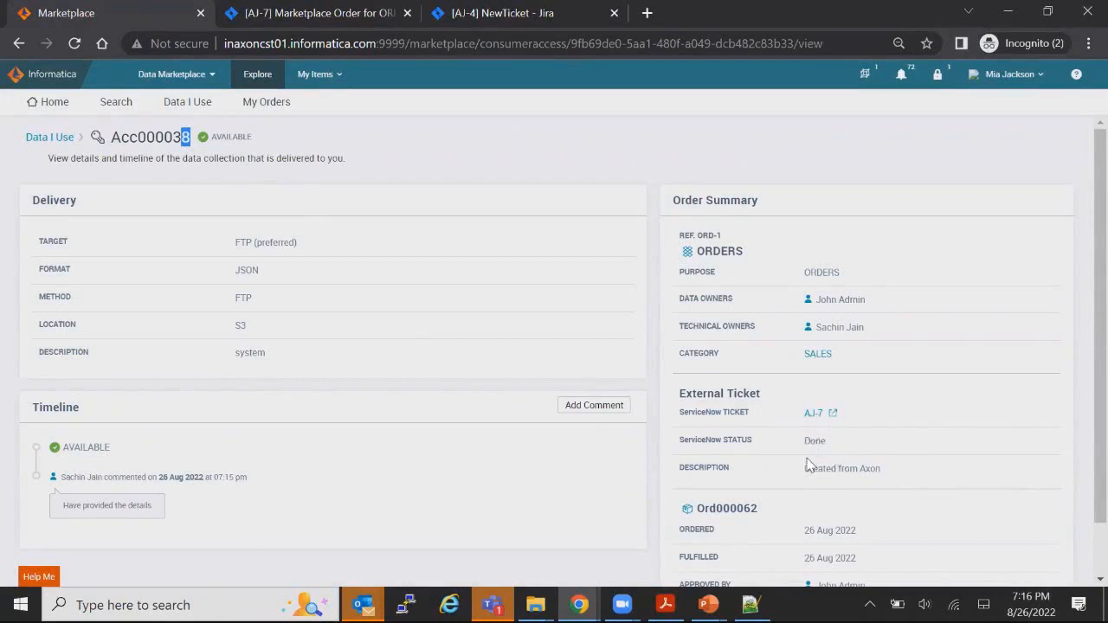
scroll(782, 485, "down", 1)
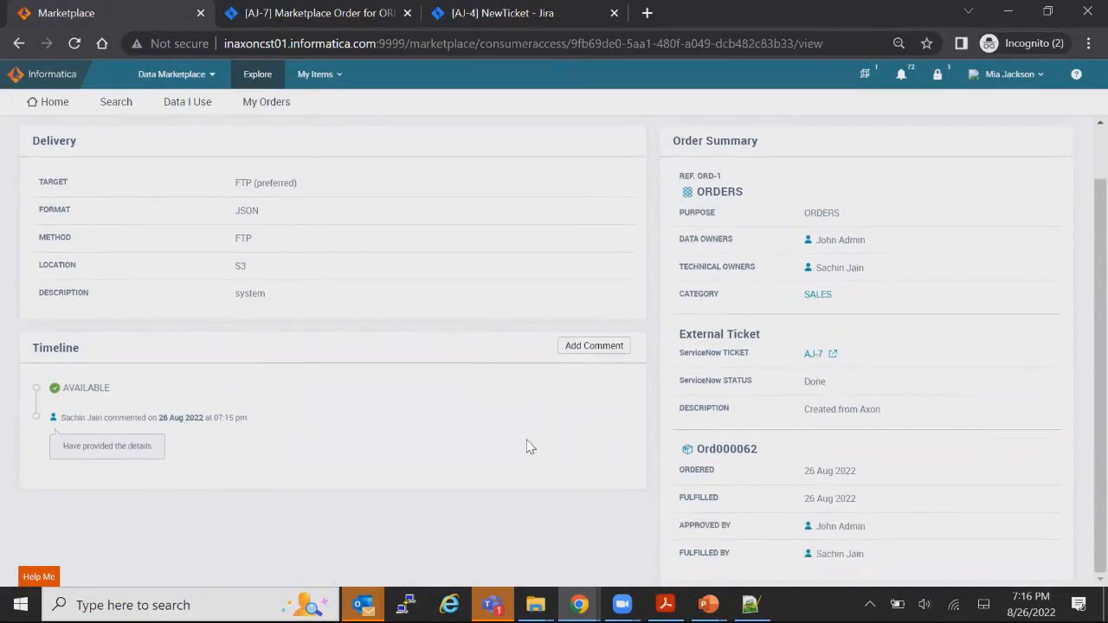
scroll(511, 440, "up", 1)
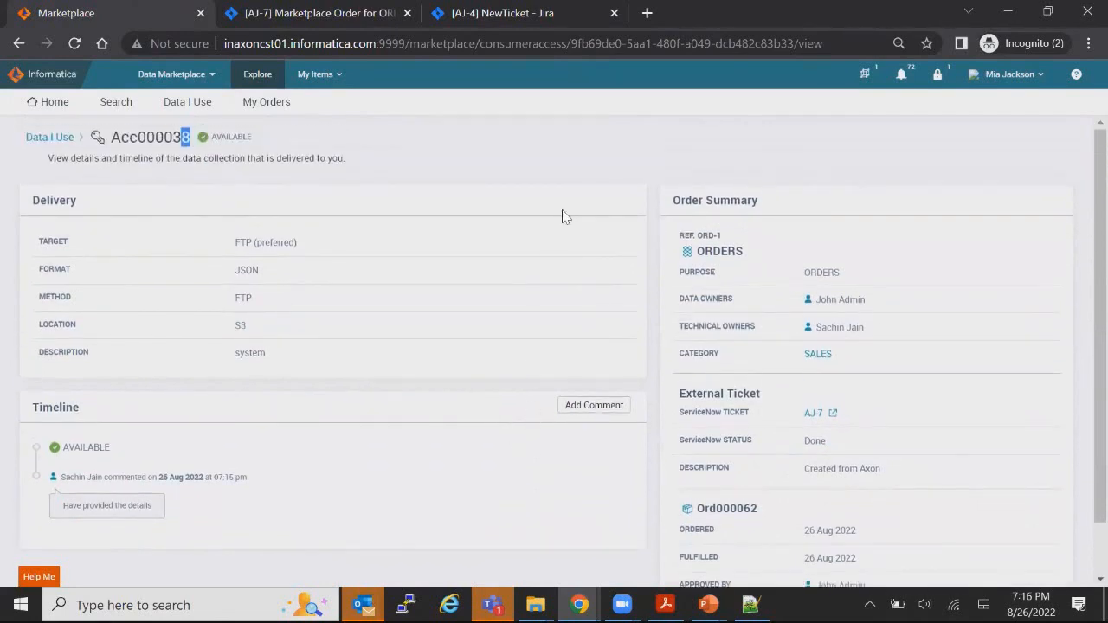